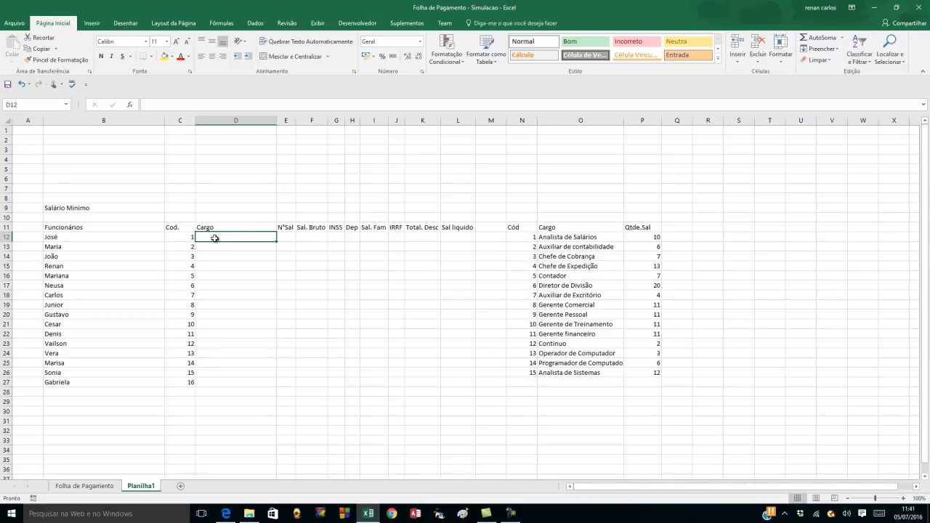
{"action": "double_click", "coordinate": [216, 238]}
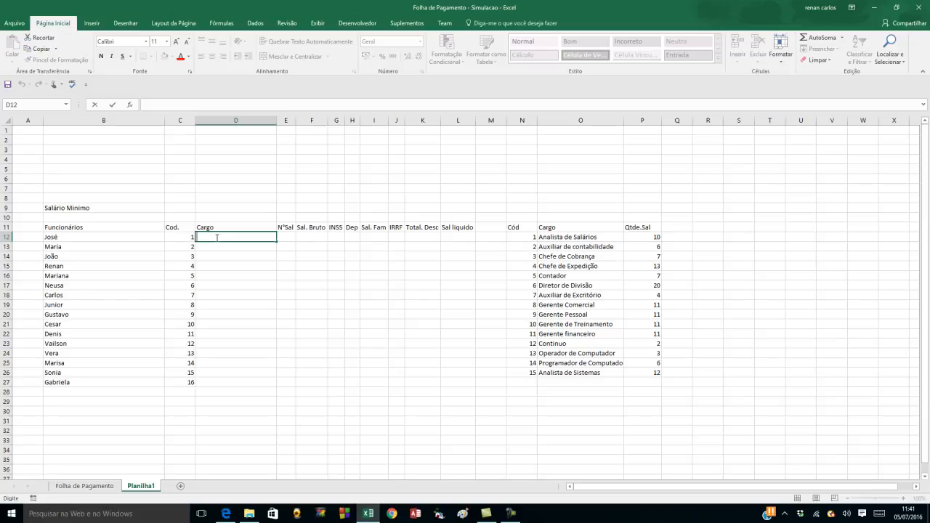
{"action": "left_click", "coordinate": [178, 239]}
{"action": "left_click", "coordinate": [549, 237]}
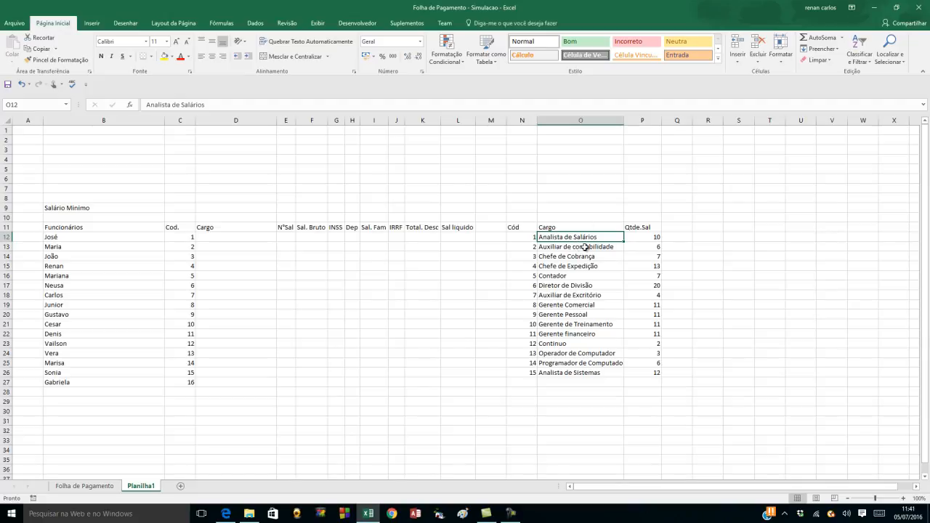
Start a PROCV formula in D12 of the Cargo column, using the code in C12 as the lookup value
{"action": "double_click", "coordinate": [217, 236]}
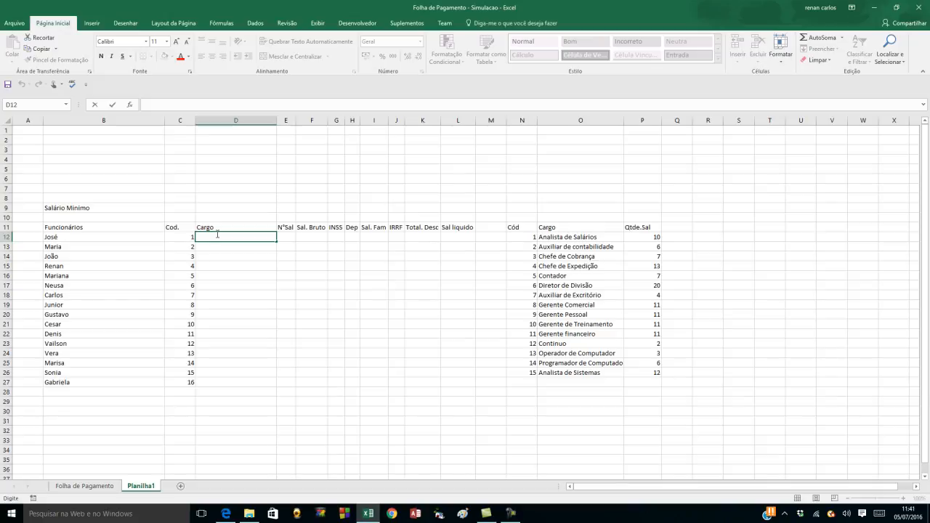
{"action": "type", "text": "="}
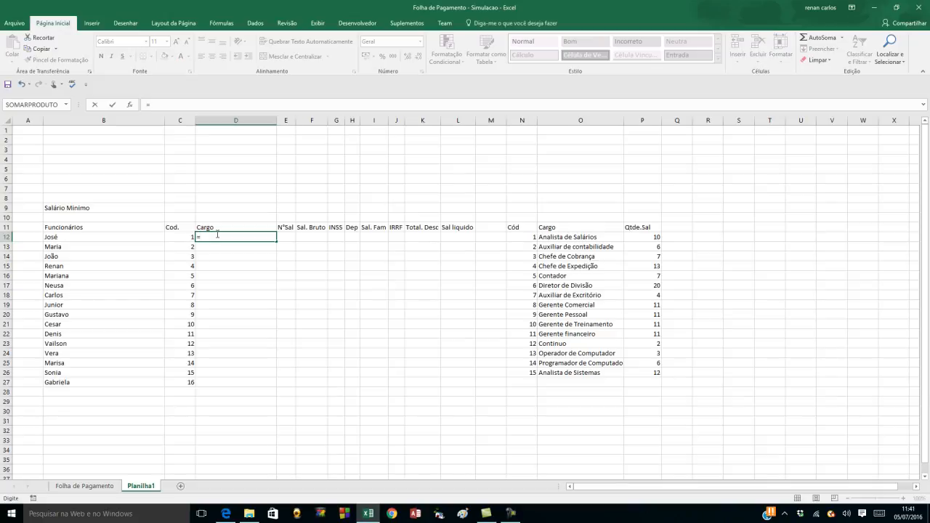
{"action": "type", "text": "pro"}
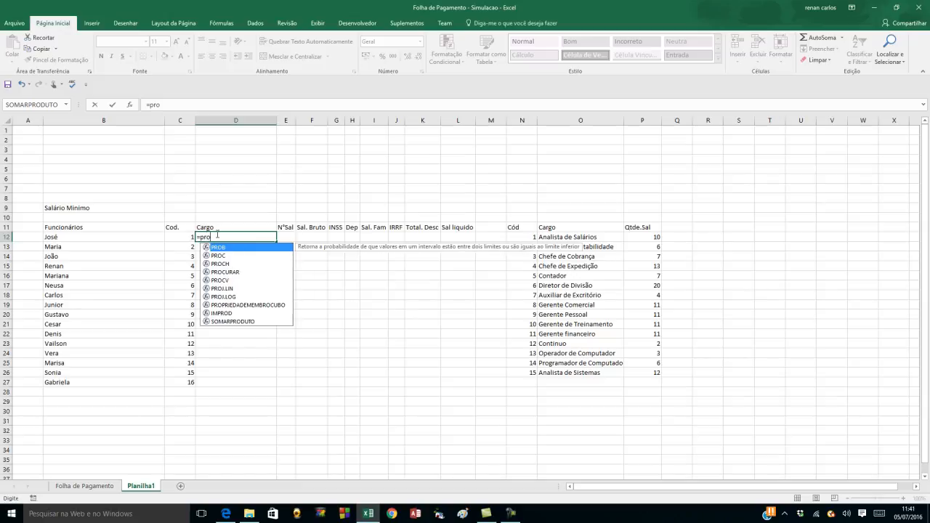
{"action": "type", "text": "cv"}
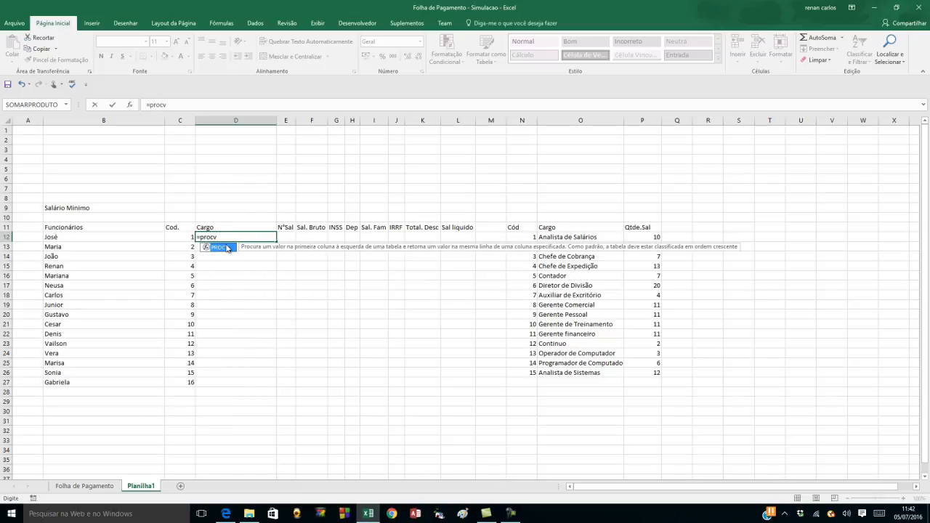
{"action": "double_click", "coordinate": [225, 249]}
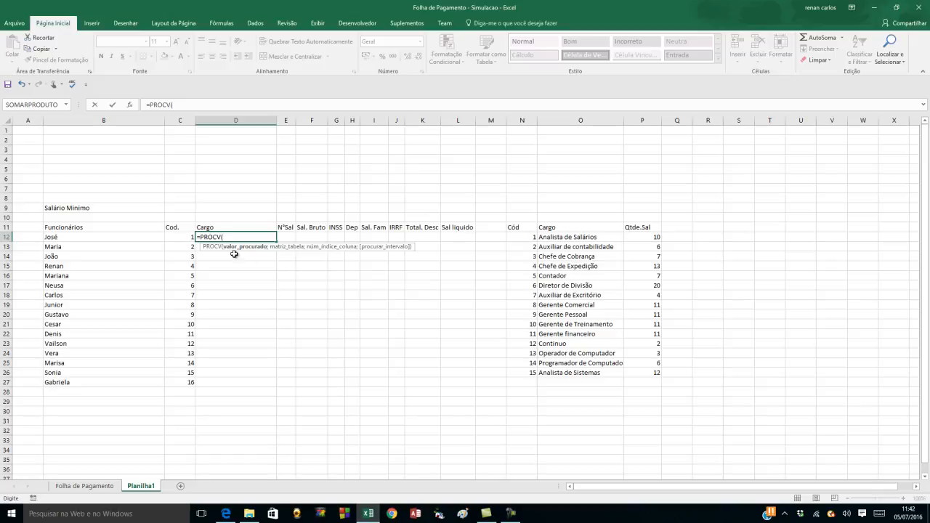
{"action": "left_click", "coordinate": [187, 237]}
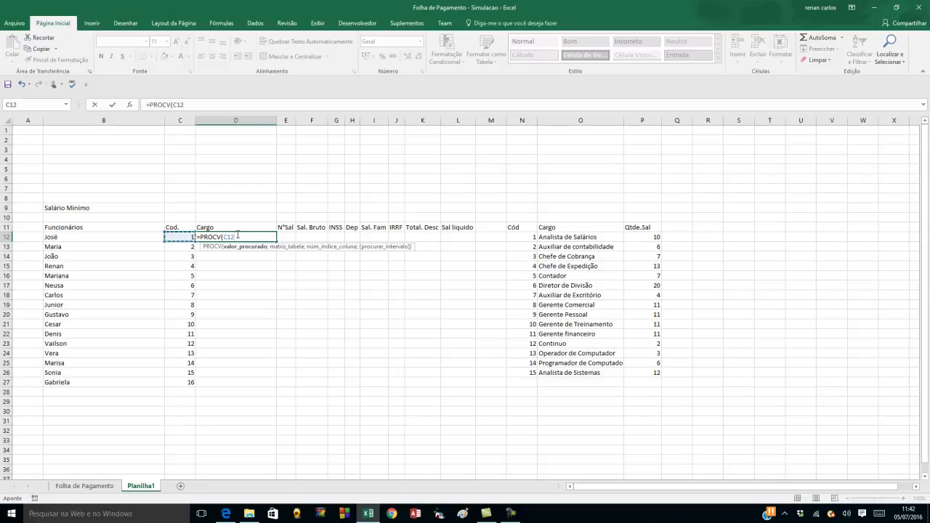
{"action": "type", "text": ";"}
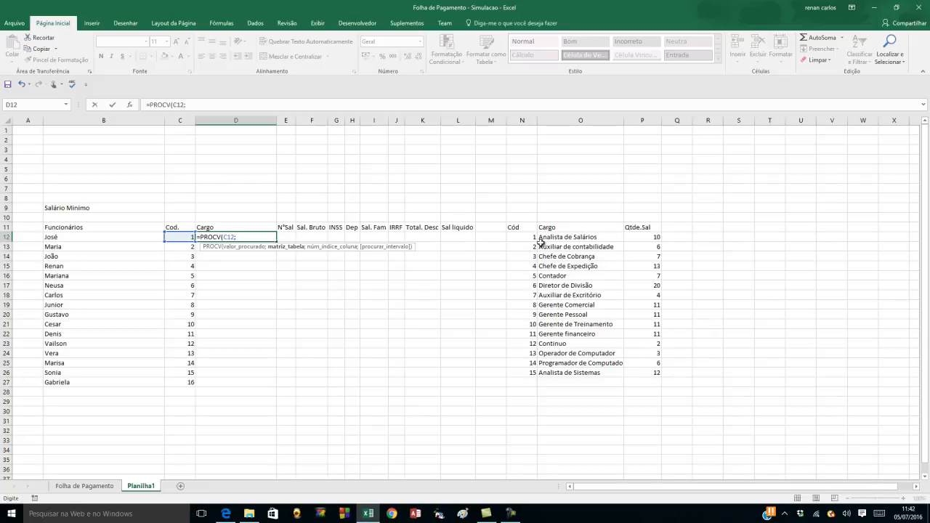
Add the positions table N11:P26 as the formula's lookup table, with absolute references $N$11:$P$26
{"action": "left_click_drag", "start_coordinate": [519, 228], "coordinate": [645, 372]}
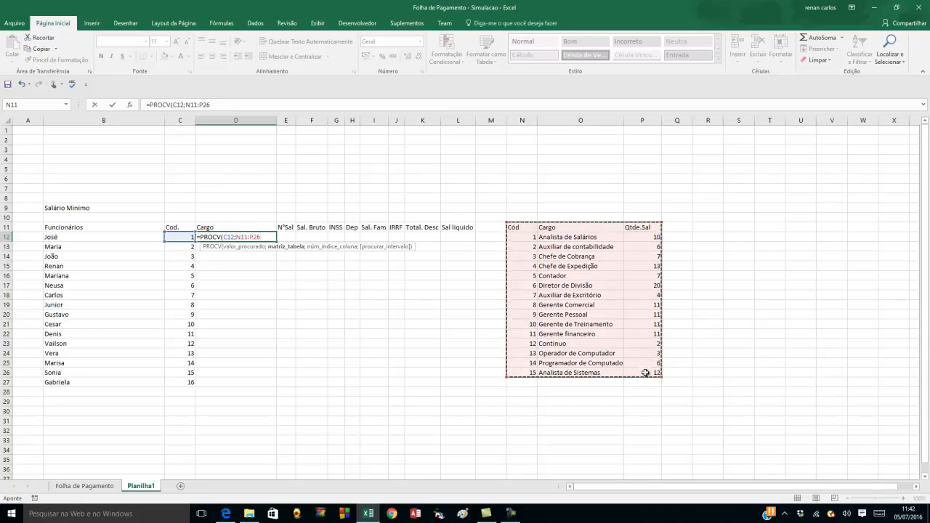
{"action": "left_click", "coordinate": [268, 238]}
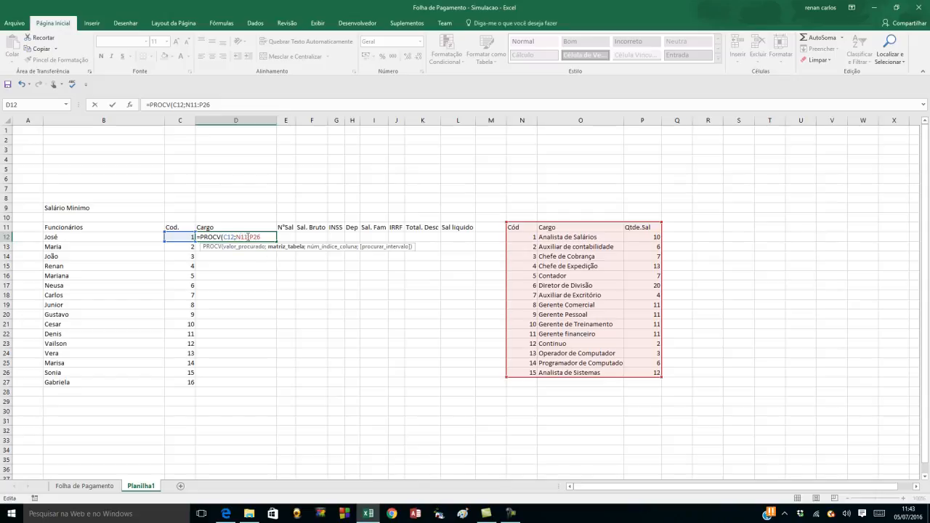
{"action": "key", "text": "F4"}
{"action": "left_click", "coordinate": [264, 237]}
{"action": "key", "text": "F4"}
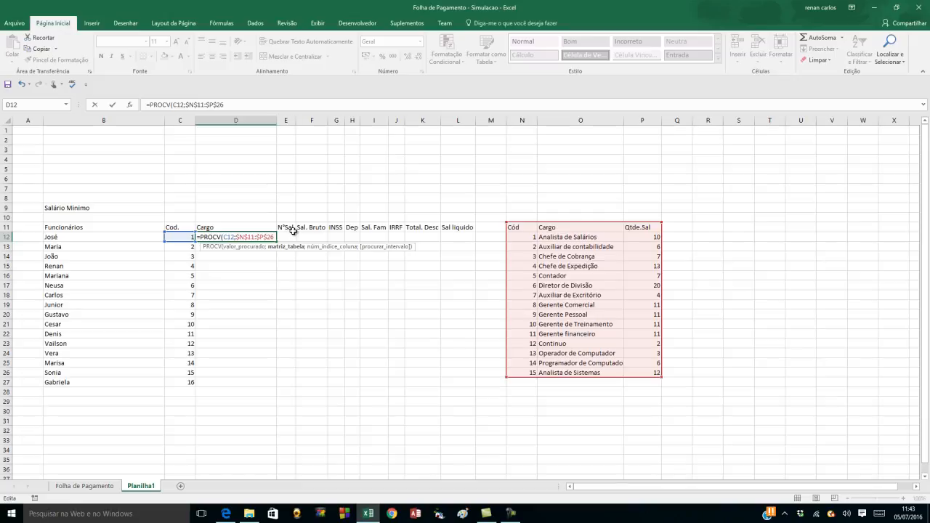
Complete the PROCV formula in D12 with column index 2 and 0 for an exact match
{"action": "type", "text": ";2"}
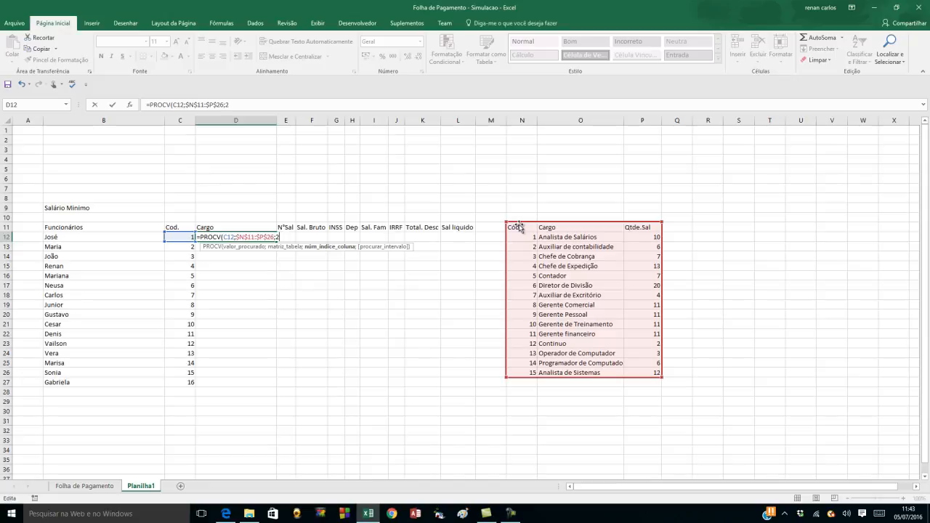
{"action": "type", "text": ";"}
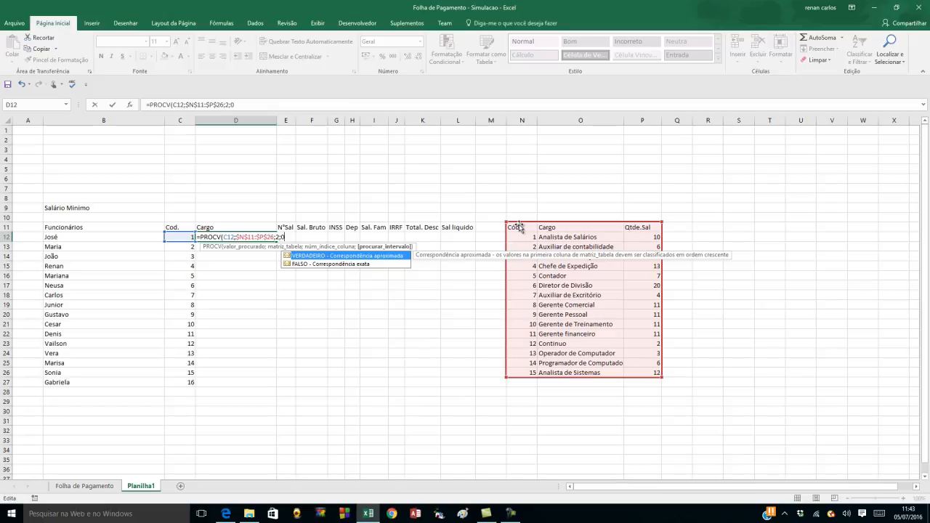
{"action": "type", "text": "0)"}
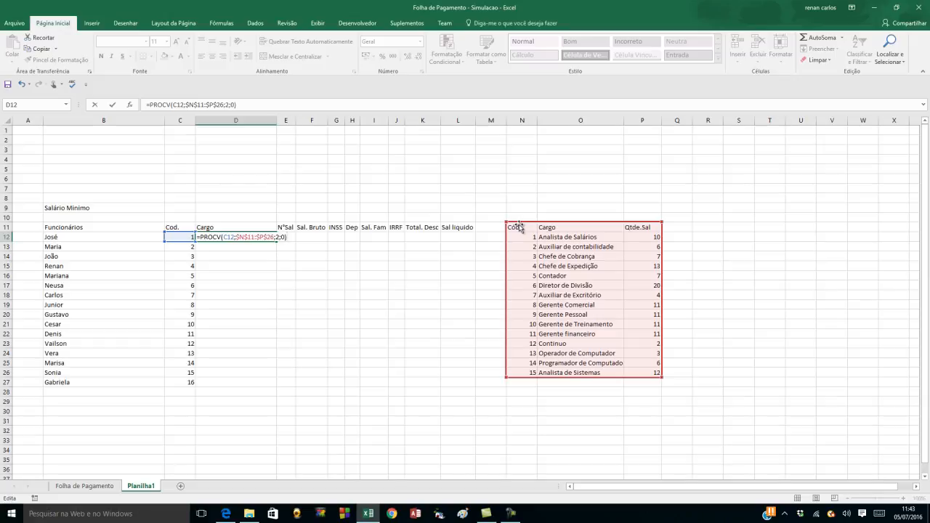
{"action": "key", "text": "Return"}
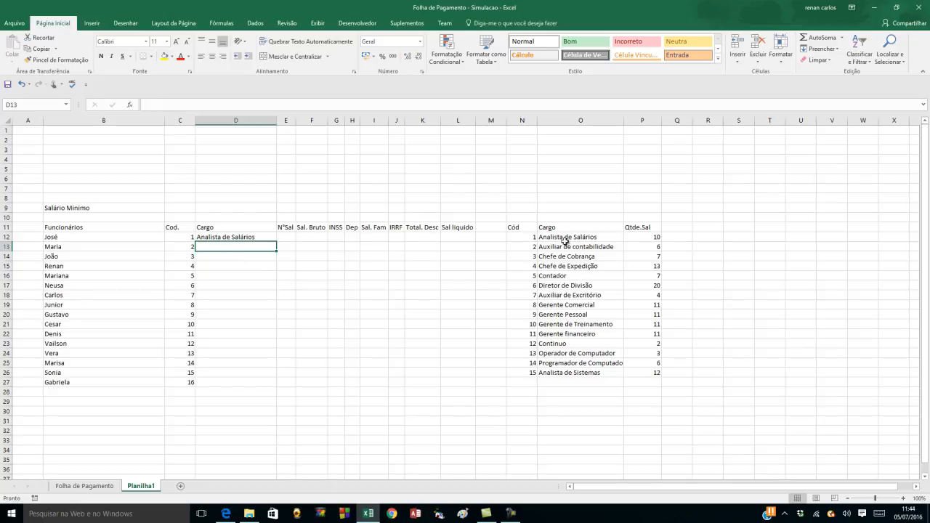
Test the lookup by setting the employee code in C12 to 10 and compare it with the matching positions table row
{"action": "left_click_drag", "start_coordinate": [566, 240], "coordinate": [517, 237]}
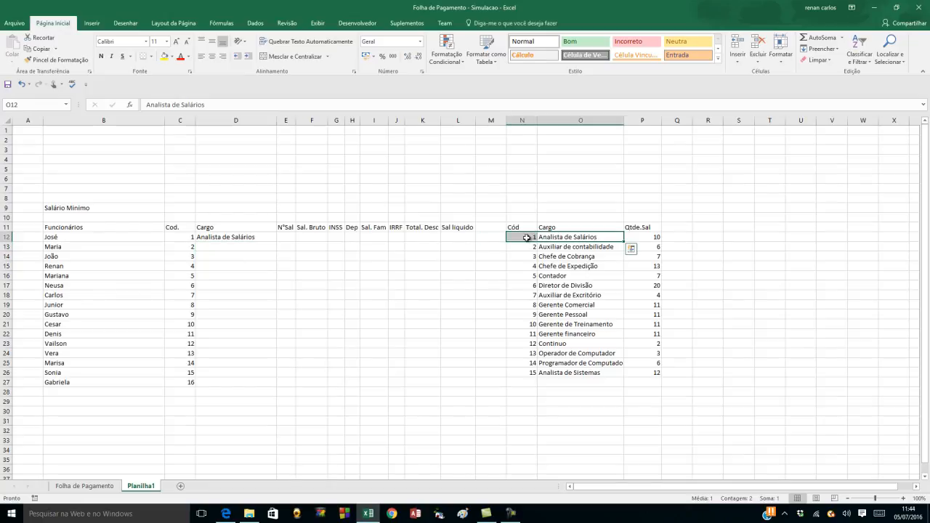
{"action": "left_click", "coordinate": [191, 237]}
{"action": "type", "text": "10"}
{"action": "key", "text": "Return"}
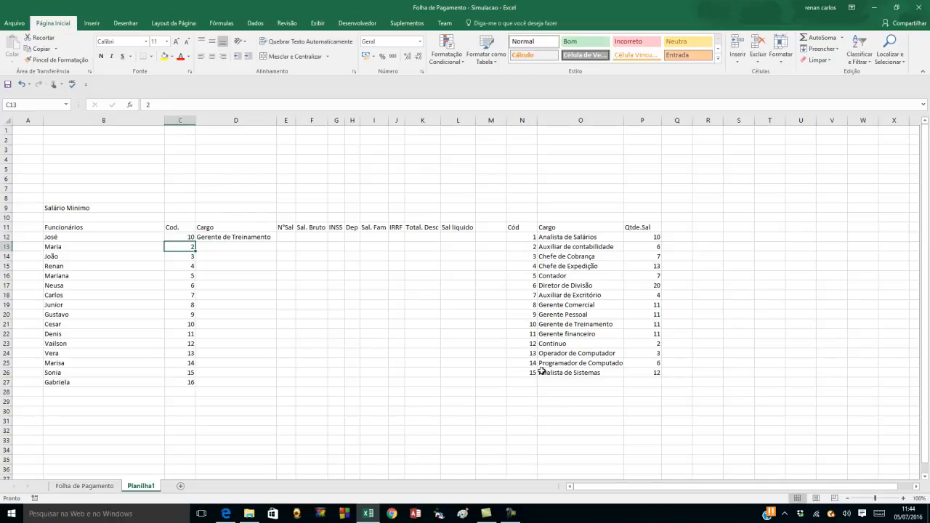
{"action": "left_click", "coordinate": [521, 324]}
{"action": "left_click", "coordinate": [580, 120]}
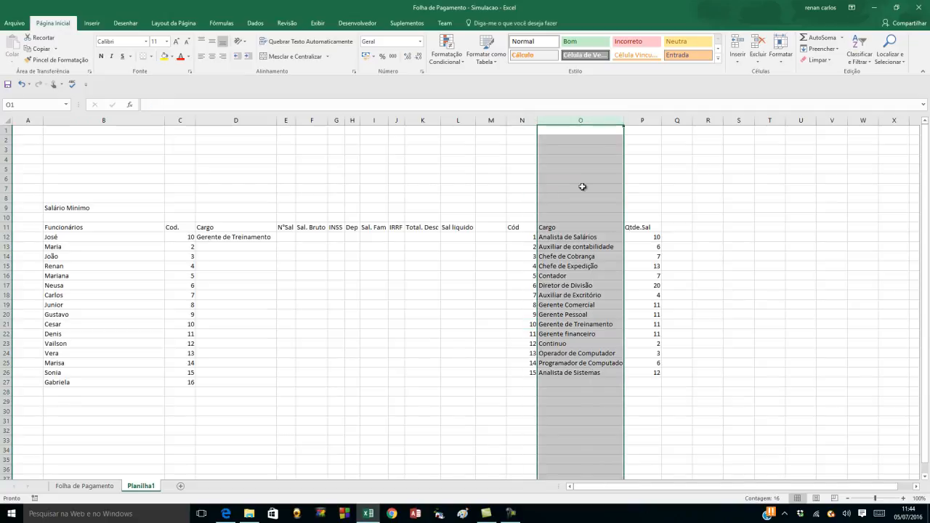
{"action": "left_click", "coordinate": [577, 324]}
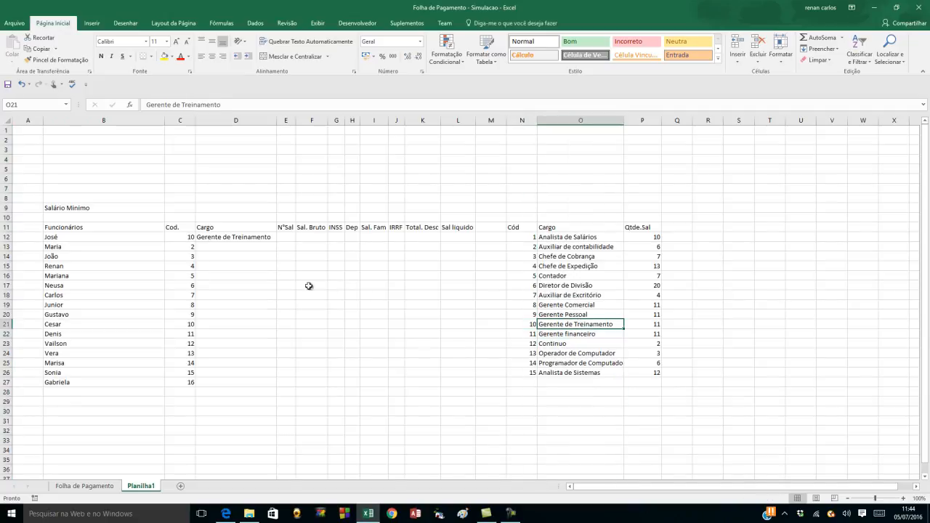
Set the employee code in C12 back to 1
{"action": "left_click", "coordinate": [230, 239]}
{"action": "left_click", "coordinate": [186, 236]}
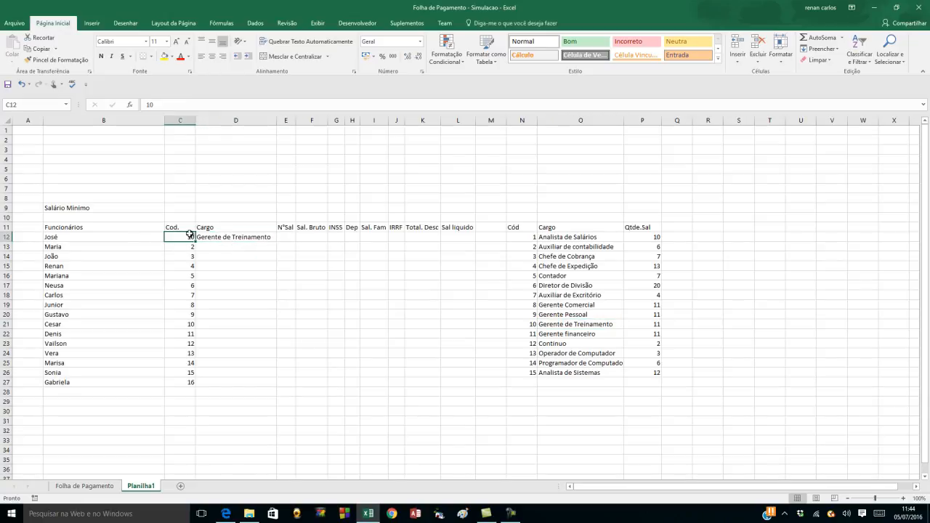
{"action": "type", "text": "1"}
{"action": "key", "text": "Return"}
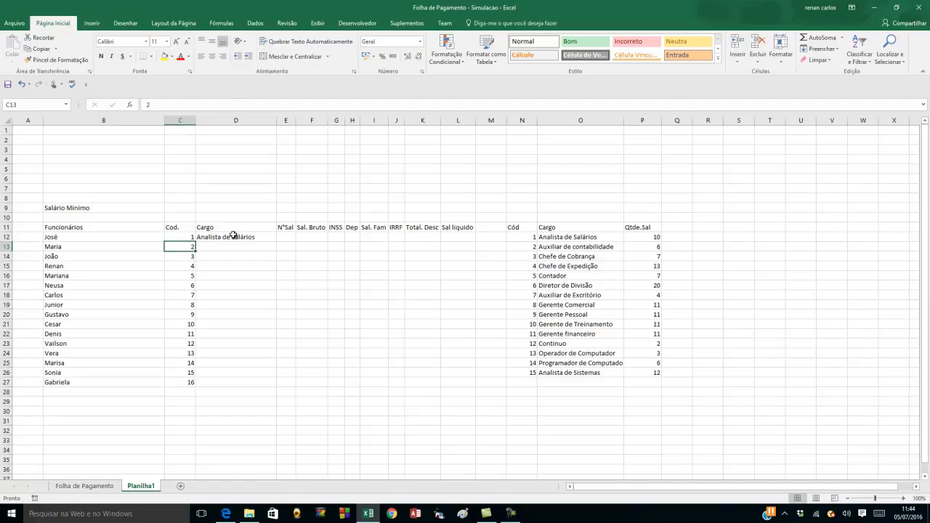
Change the lookup table in the D12 formula to the relative range N11:P26
{"action": "left_click", "coordinate": [232, 237]}
{"action": "left_click", "coordinate": [199, 104]}
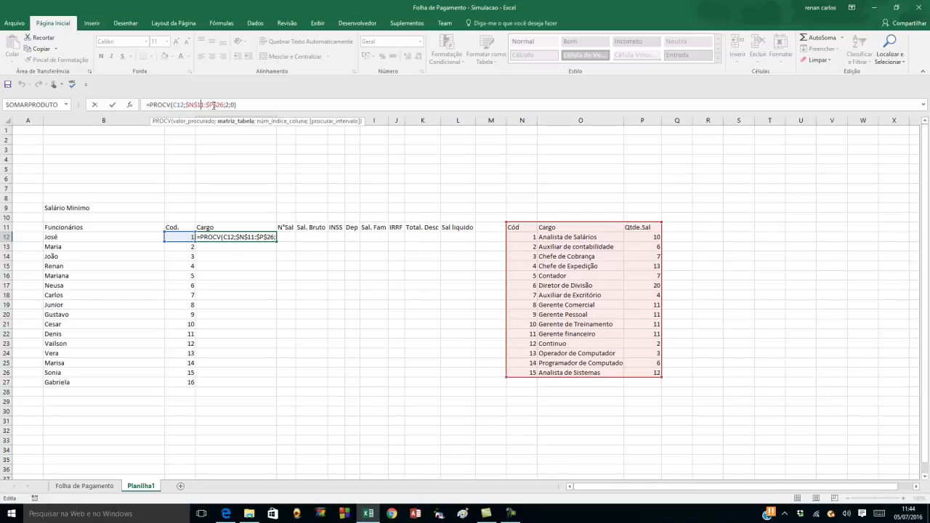
{"action": "double_click", "coordinate": [200, 104]}
{"action": "key", "text": "F4"}
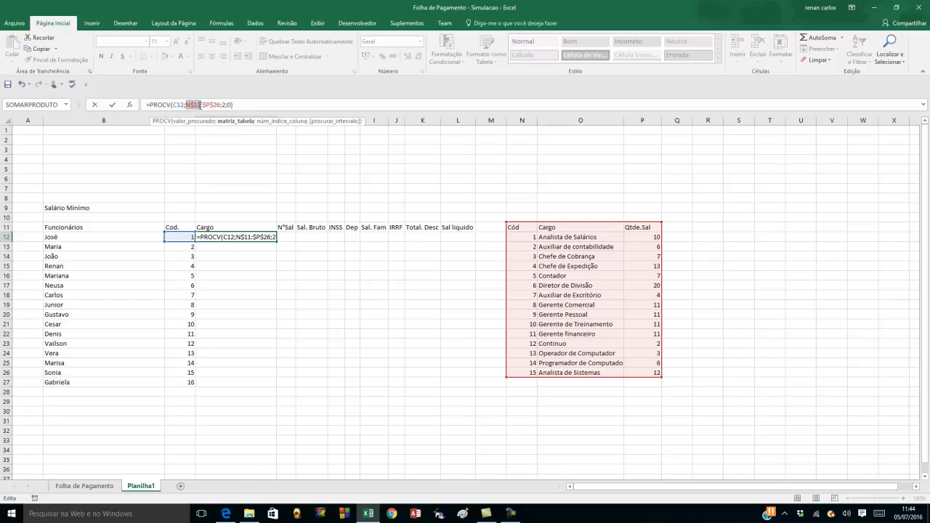
{"action": "key", "text": "F4"}
{"action": "key", "text": "F4"}
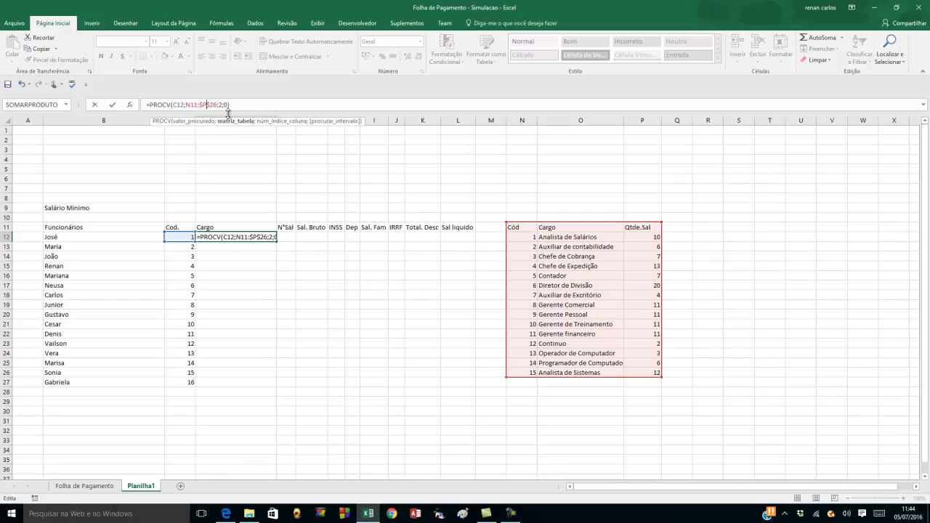
{"action": "key", "text": "F4"}
{"action": "key", "text": "F4"}
{"action": "key", "text": "F4"}
{"action": "key", "text": "ctrl+Return"}
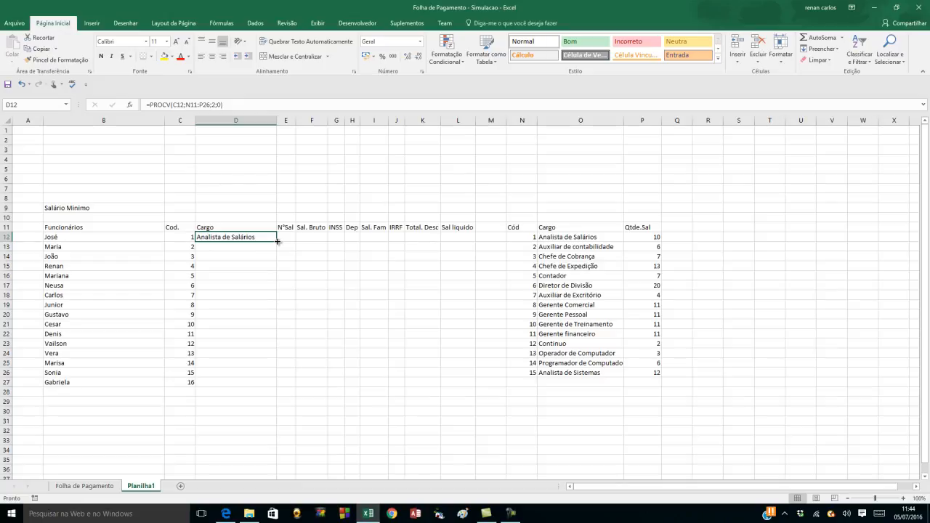
Fill the D12 formula down to D13 and check which table range the copied formula uses
{"action": "left_click_drag", "start_coordinate": [276, 241], "coordinate": [275, 250]}
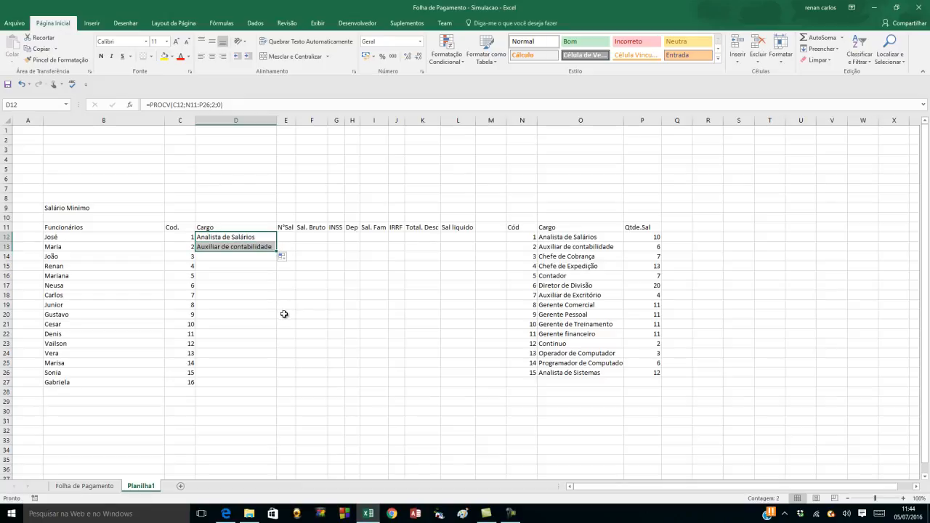
{"action": "double_click", "coordinate": [246, 247]}
{"action": "left_click", "coordinate": [209, 103]}
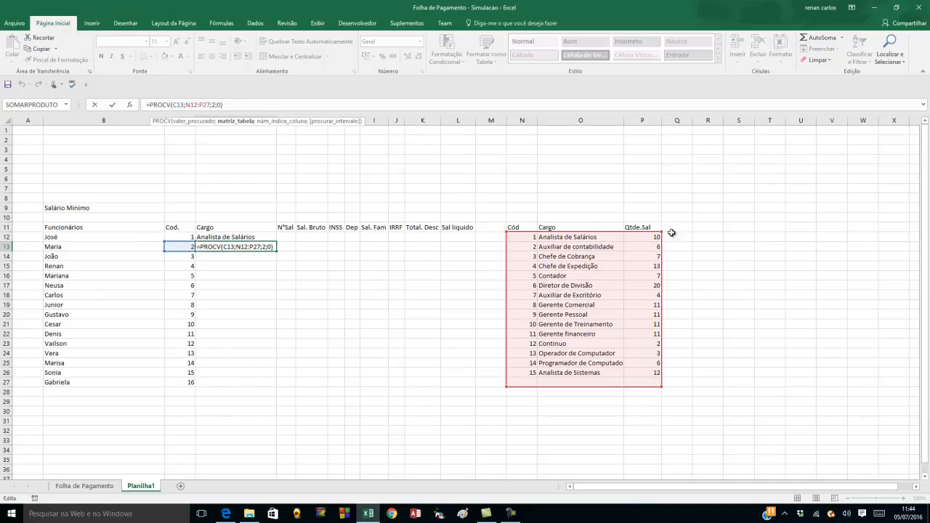
{"action": "key", "text": "Return"}
Extend the formula from D13 into D14 and check the table range referenced there
{"action": "left_click", "coordinate": [273, 248]}
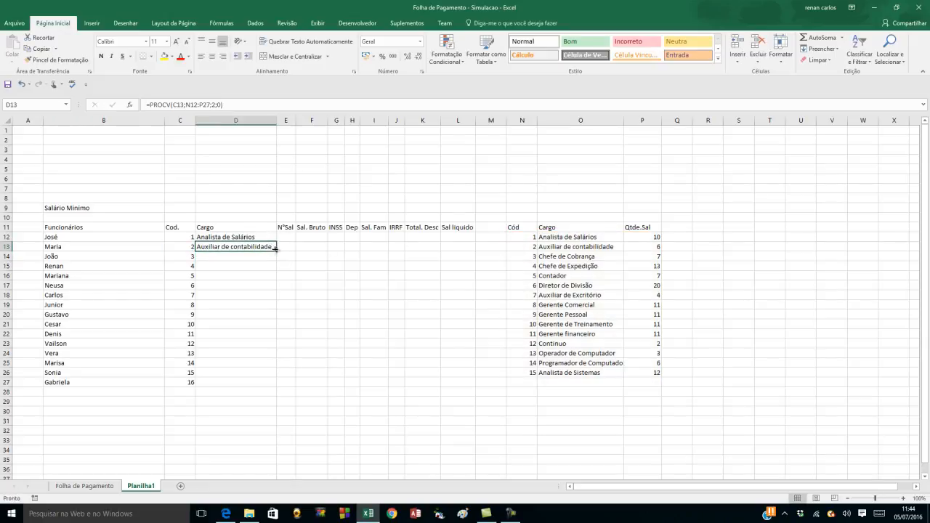
{"action": "left_click_drag", "start_coordinate": [276, 251], "coordinate": [276, 263]}
{"action": "left_click", "coordinate": [266, 256]}
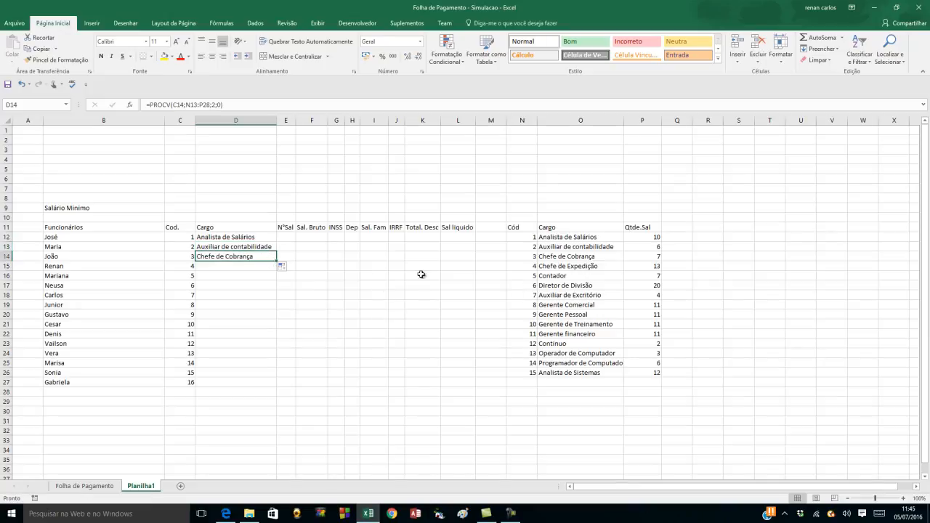
{"action": "double_click", "coordinate": [260, 255]}
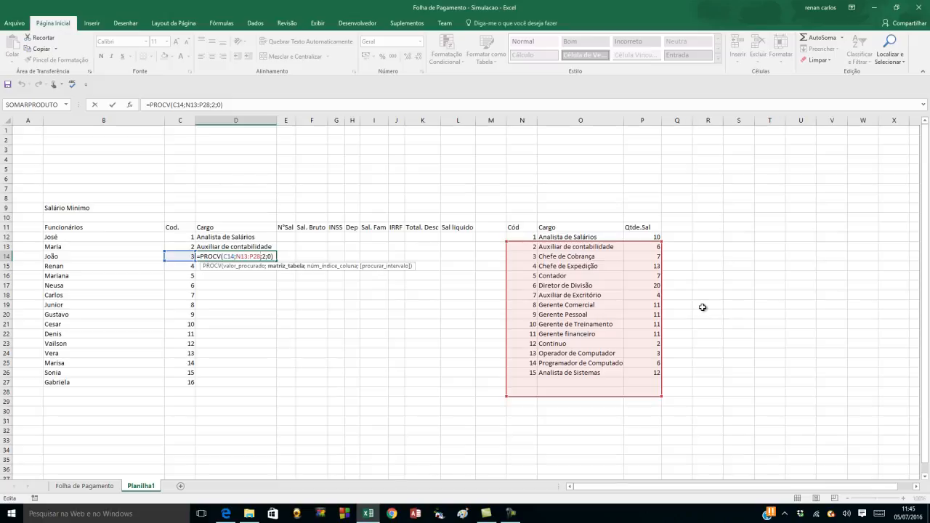
{"action": "key", "text": "Return"}
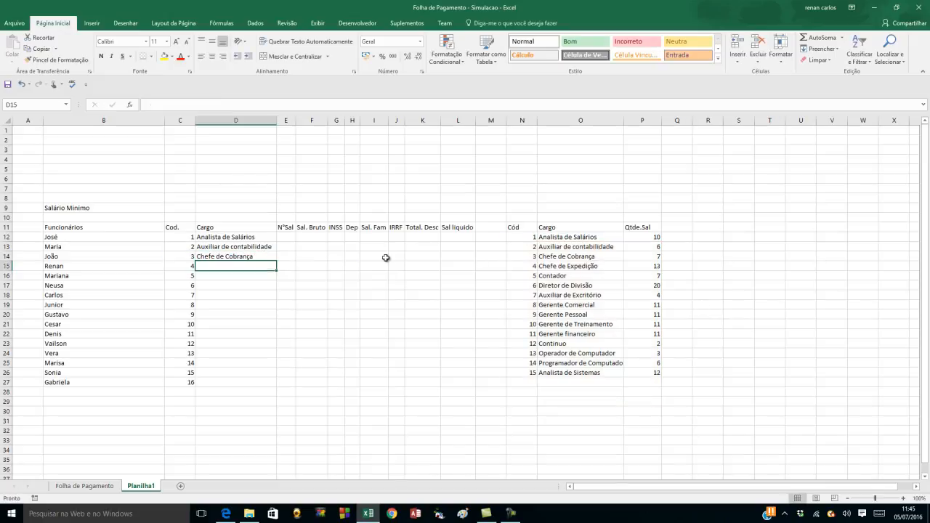
Make the lookup table in the D12 PROCV formula an absolute reference, $N$11:$P$26
{"action": "left_click", "coordinate": [249, 238]}
{"action": "left_click", "coordinate": [191, 105]}
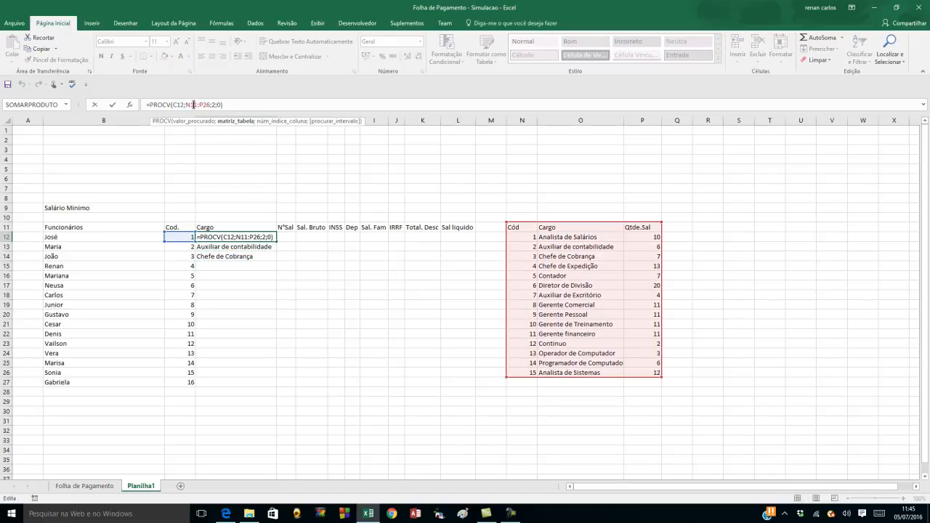
{"action": "key", "text": "F4"}
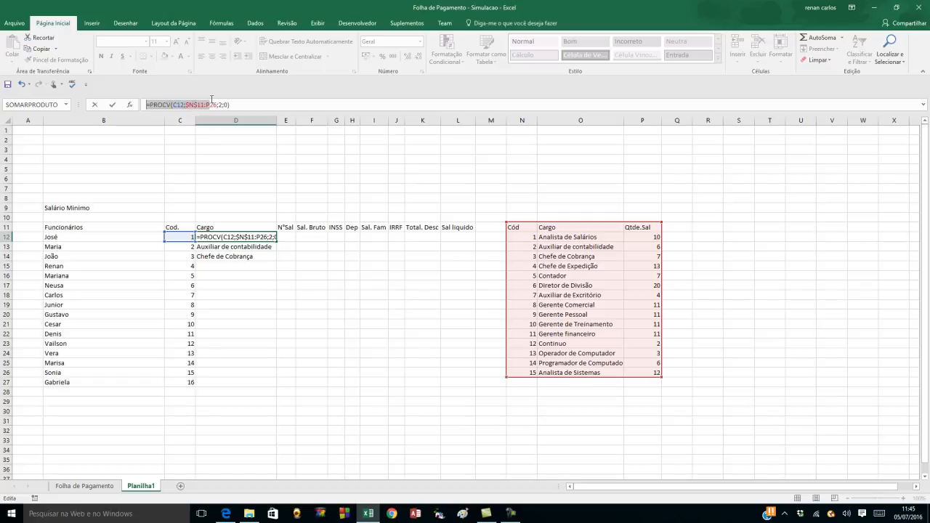
{"action": "left_click", "coordinate": [233, 104]}
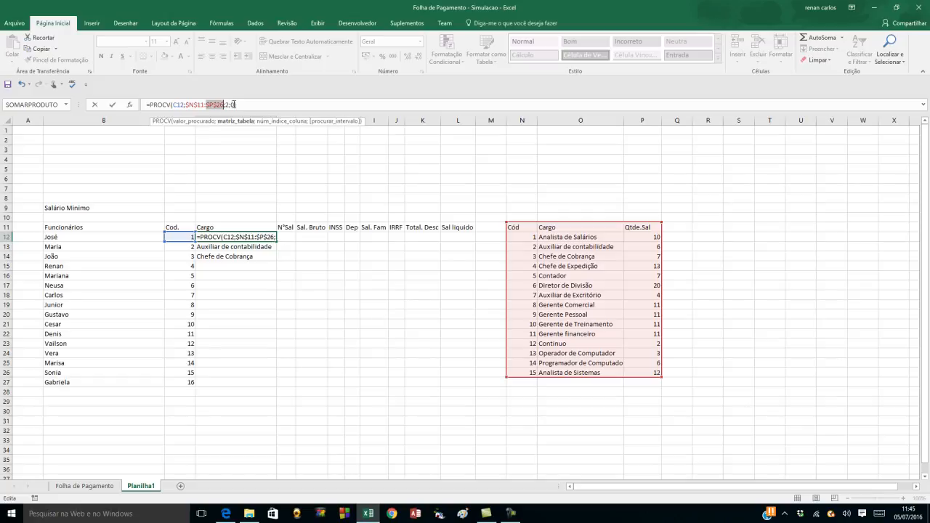
{"action": "key", "text": "Return"}
Fill the D12 formula down to D14 and check the lookup value and table range referenced in D14
{"action": "left_click", "coordinate": [271, 239]}
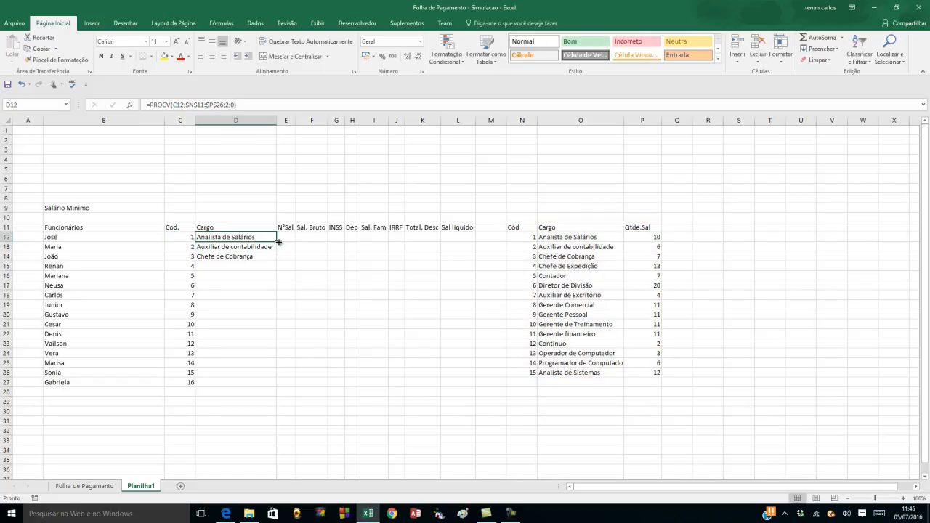
{"action": "left_click_drag", "start_coordinate": [276, 241], "coordinate": [276, 260]}
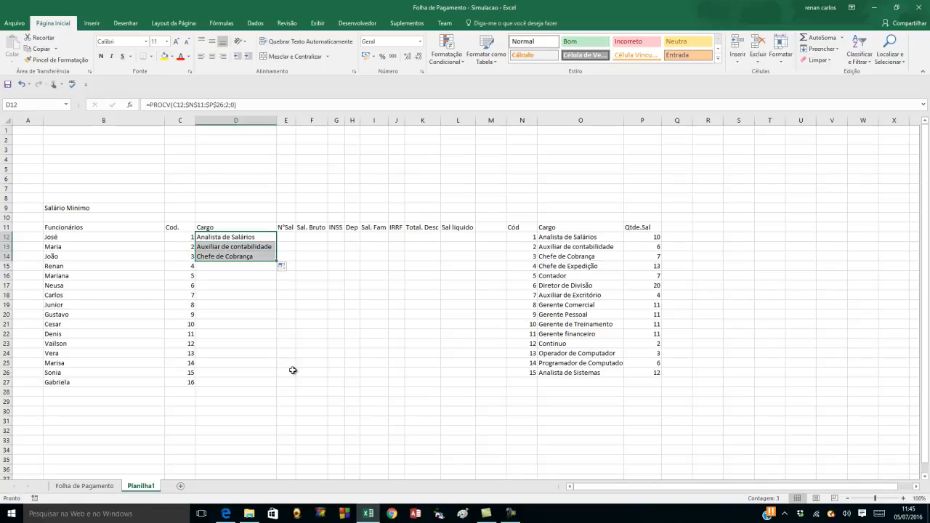
{"action": "double_click", "coordinate": [243, 257]}
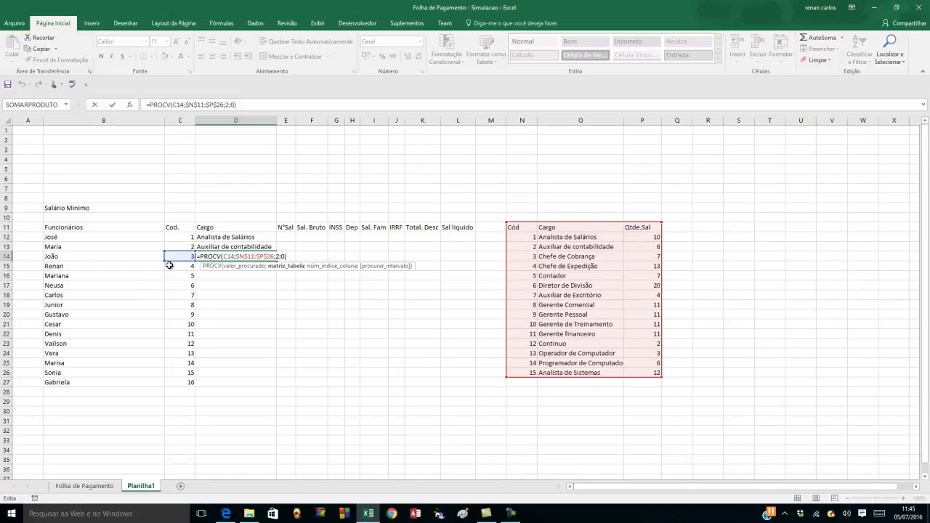
{"action": "left_click", "coordinate": [227, 256]}
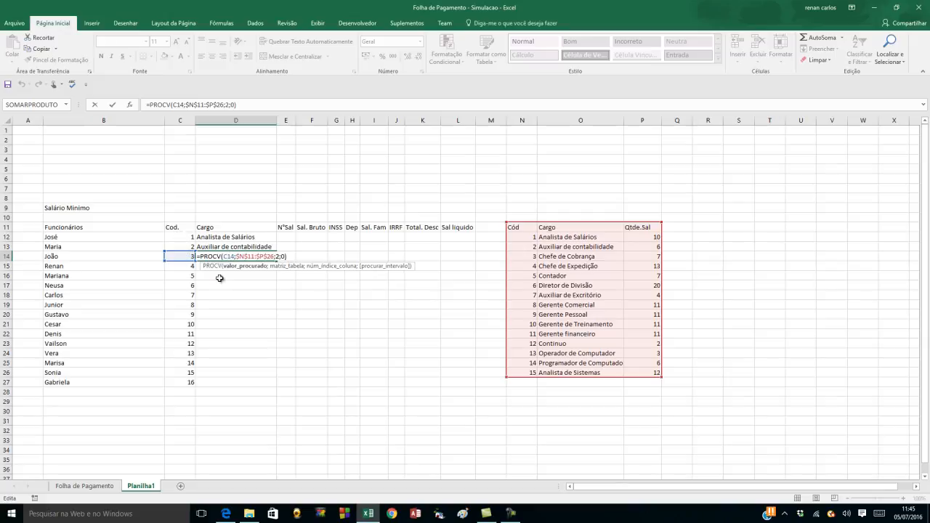
{"action": "key", "text": "Return"}
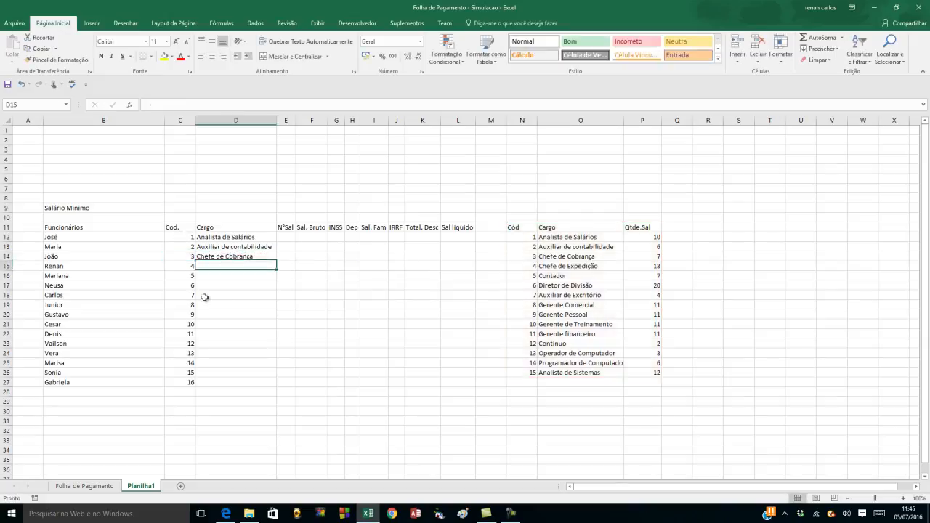
Fill the Cargo formula from D14 down to D27 and inspect the formula in D27
{"action": "left_click", "coordinate": [237, 258]}
{"action": "left_click_drag", "start_coordinate": [276, 262], "coordinate": [255, 385]}
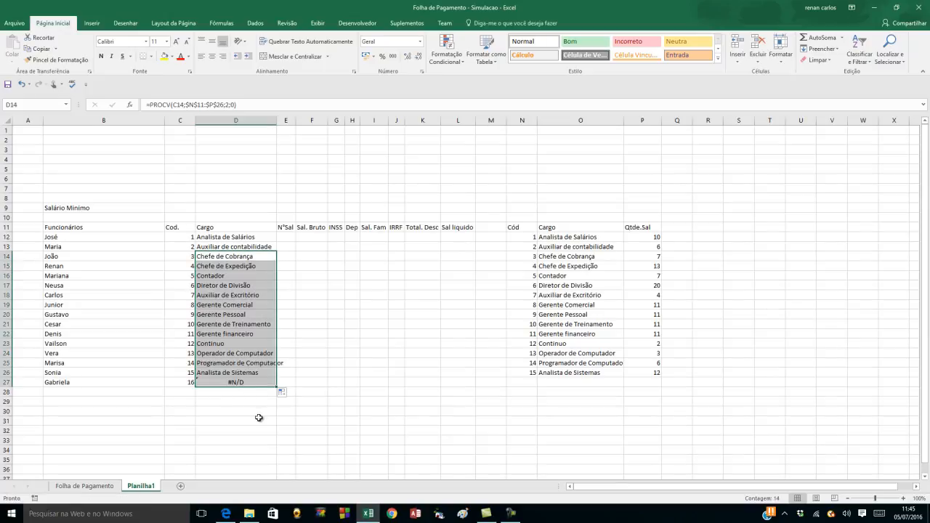
{"action": "left_click", "coordinate": [241, 383]}
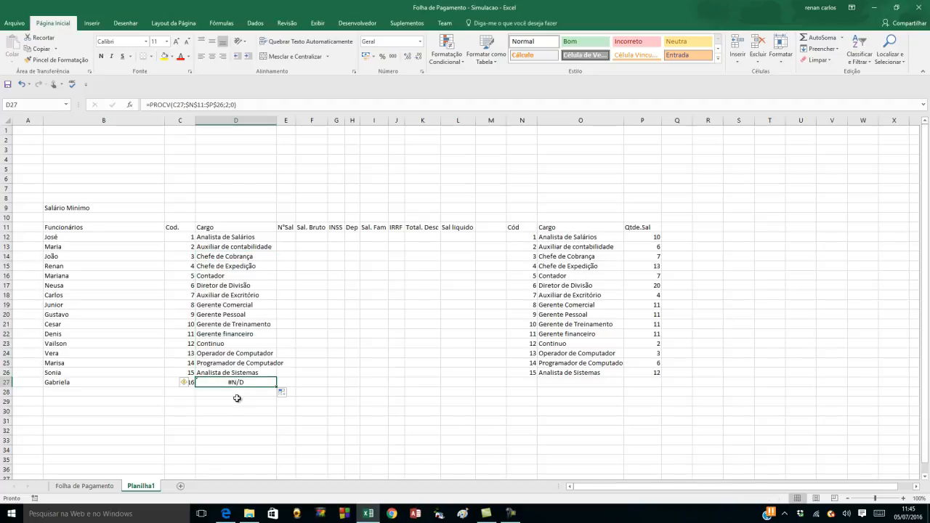
{"action": "left_click", "coordinate": [240, 343]}
{"action": "double_click", "coordinate": [243, 384]}
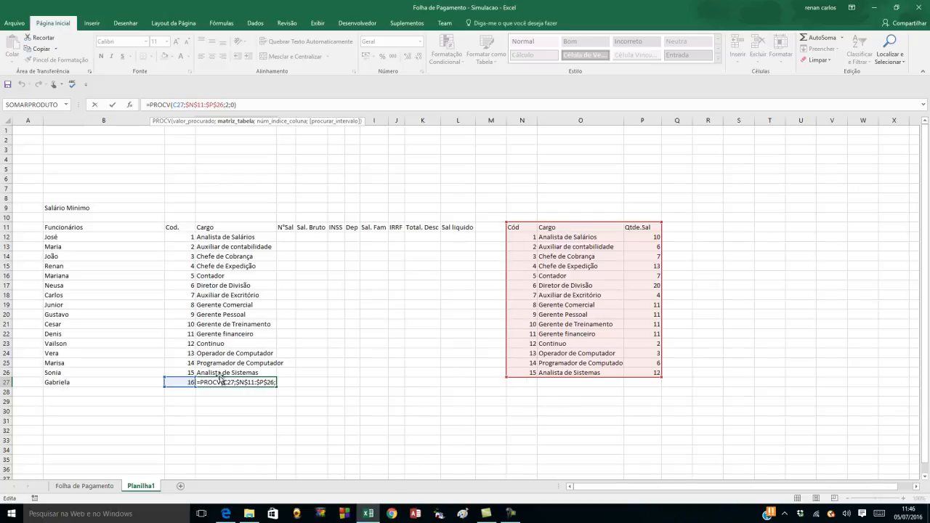
{"action": "key", "text": "Return"}
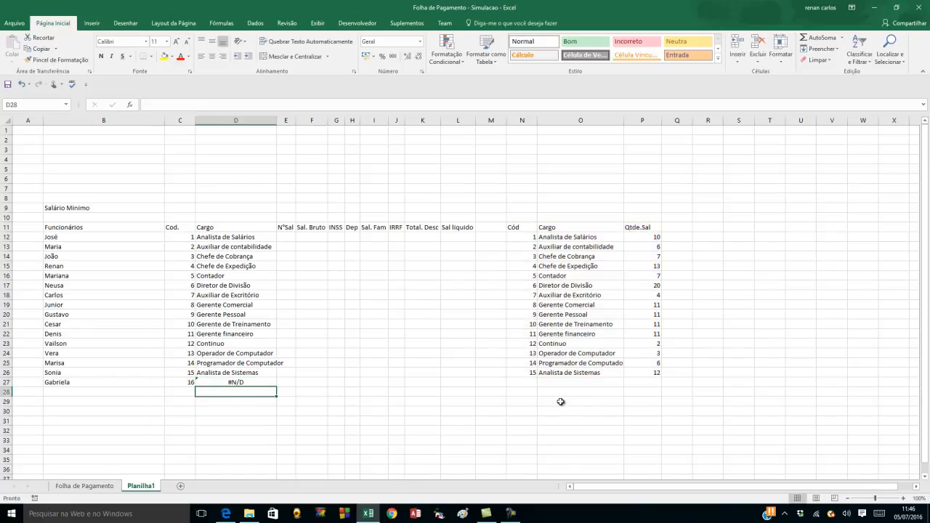
Wrap the PROCV formula in D27 in SEERRO so that it returns "ERRO" when the lookup fails
{"action": "left_click", "coordinate": [266, 382]}
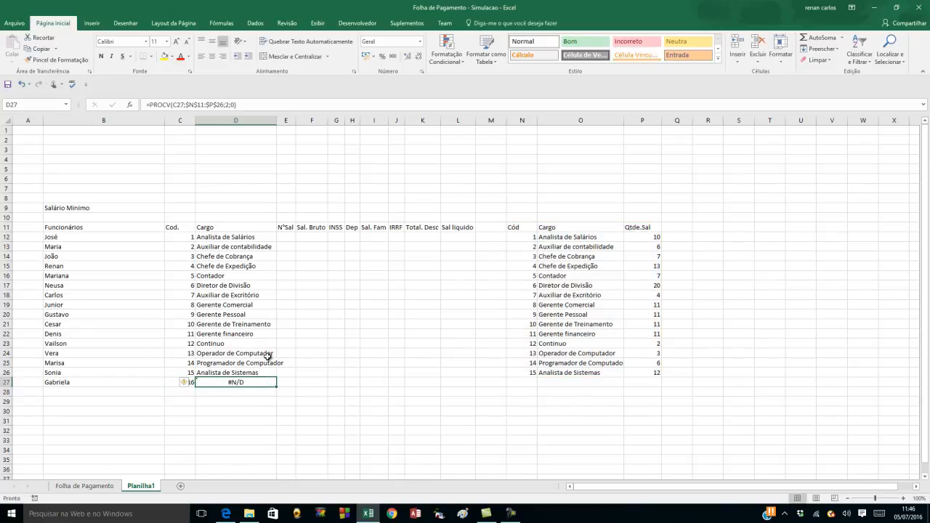
{"action": "left_click", "coordinate": [151, 105]}
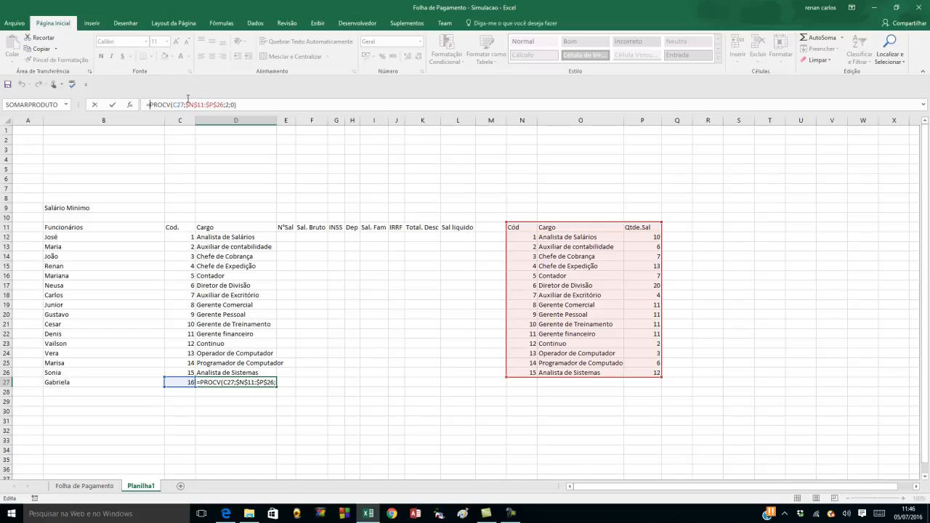
{"action": "type", "text": "se"}
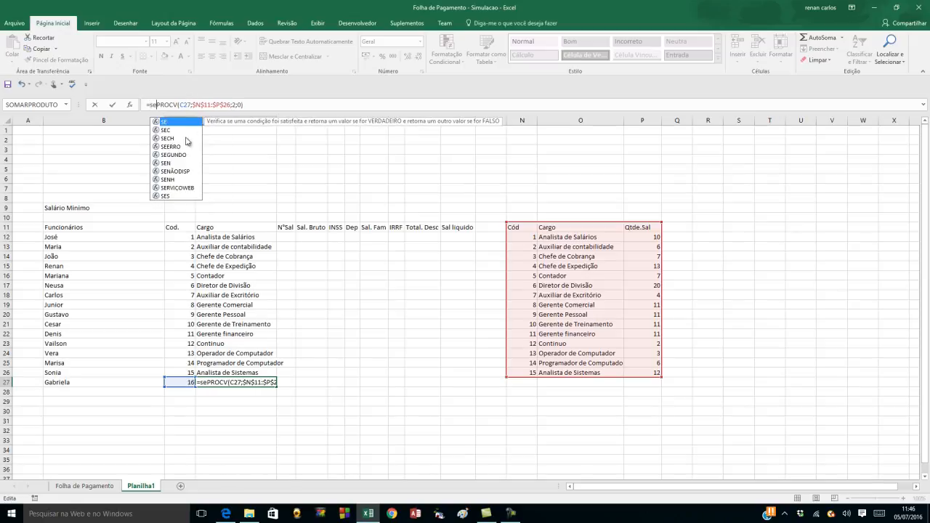
{"action": "left_click", "coordinate": [175, 148]}
{"action": "double_click", "coordinate": [175, 150]}
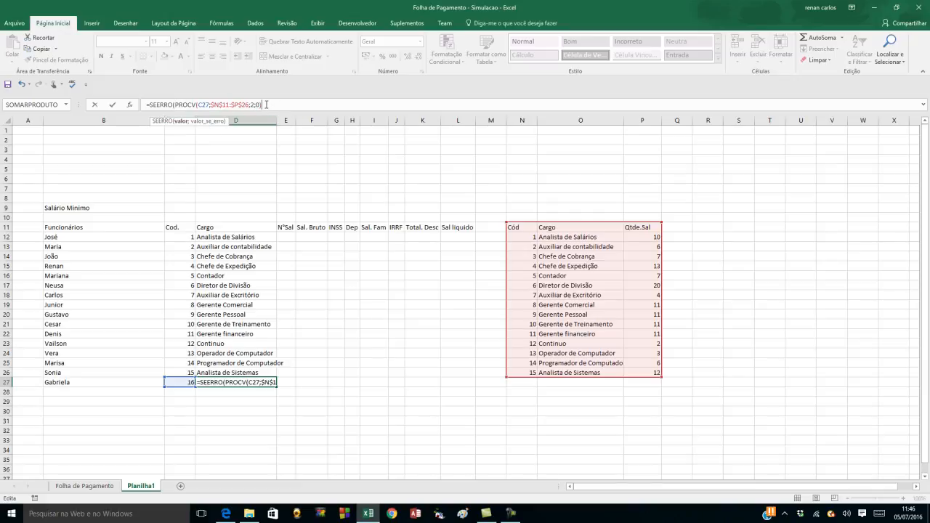
{"action": "type", "text": ";"}
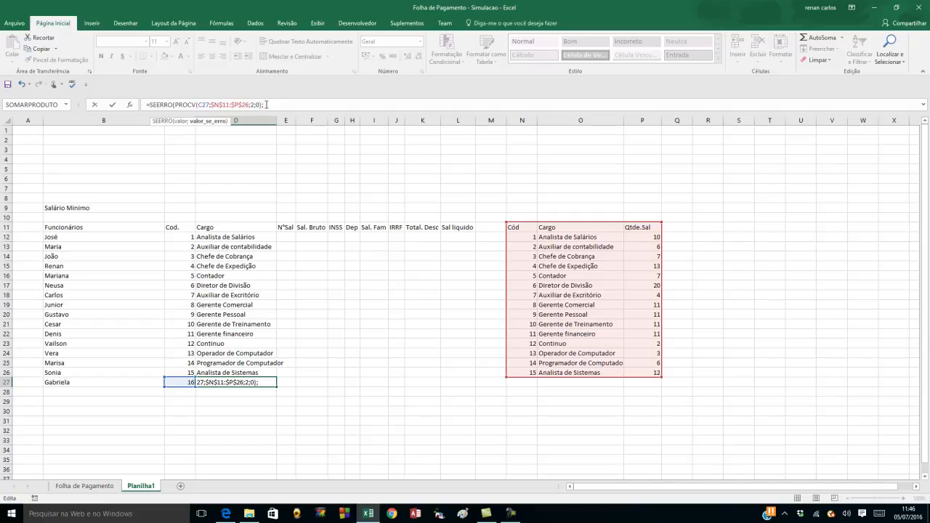
{"action": "type", "text": "\"ERRO\""}
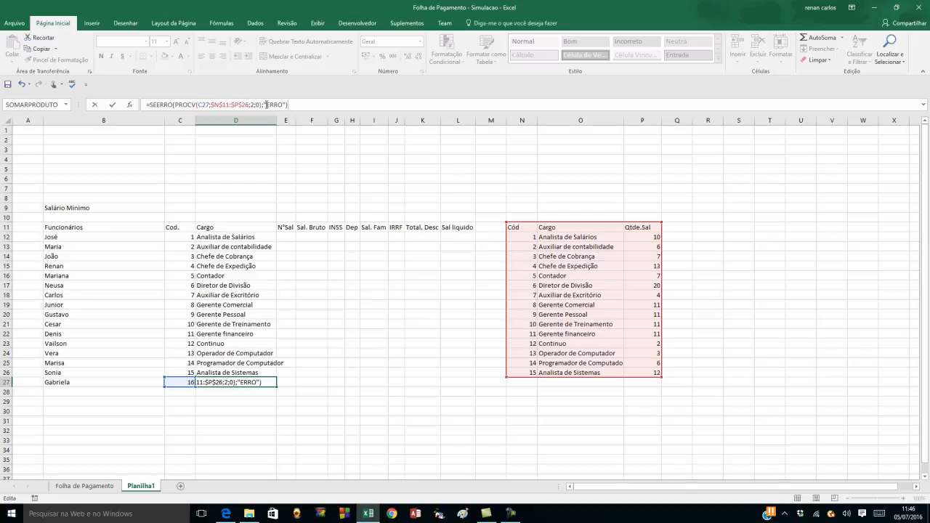
{"action": "key", "text": "Return"}
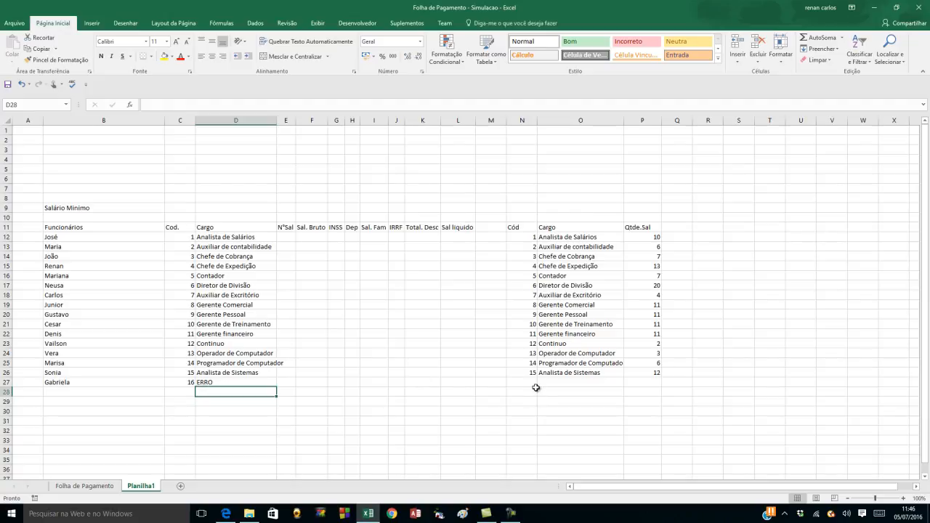
Review the arguments of the SEERRO formula in D27
{"action": "left_click", "coordinate": [220, 382]}
{"action": "left_click", "coordinate": [183, 104]}
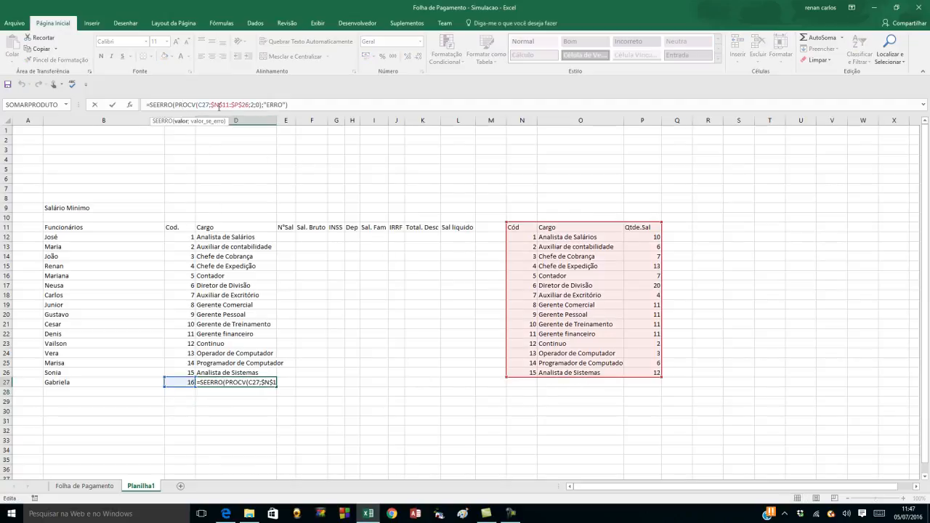
{"action": "left_click", "coordinate": [226, 104]}
{"action": "key", "text": "Return"}
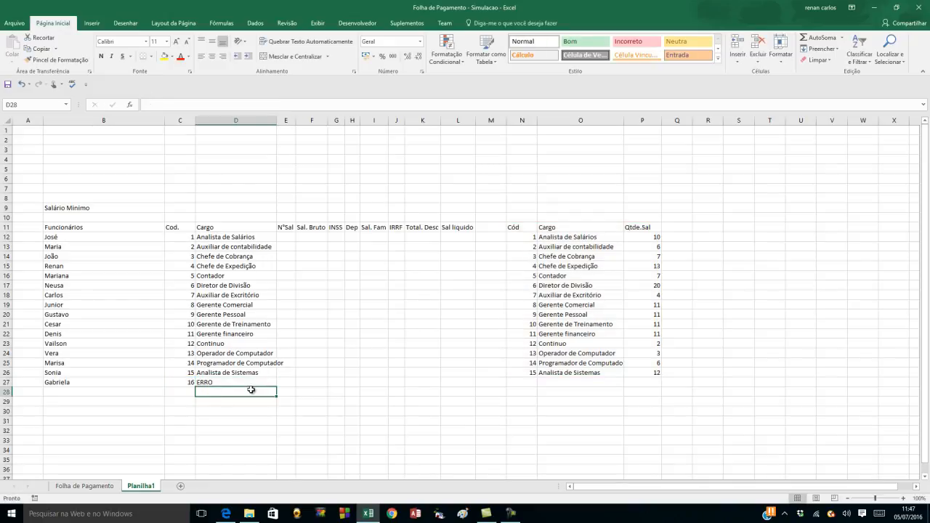
Delete the SEERRO formula from D27 and refill the cell with the plain PROCV formula from D26
{"action": "left_click", "coordinate": [251, 384]}
{"action": "left_click_drag", "start_coordinate": [306, 106], "coordinate": [18, 64]}
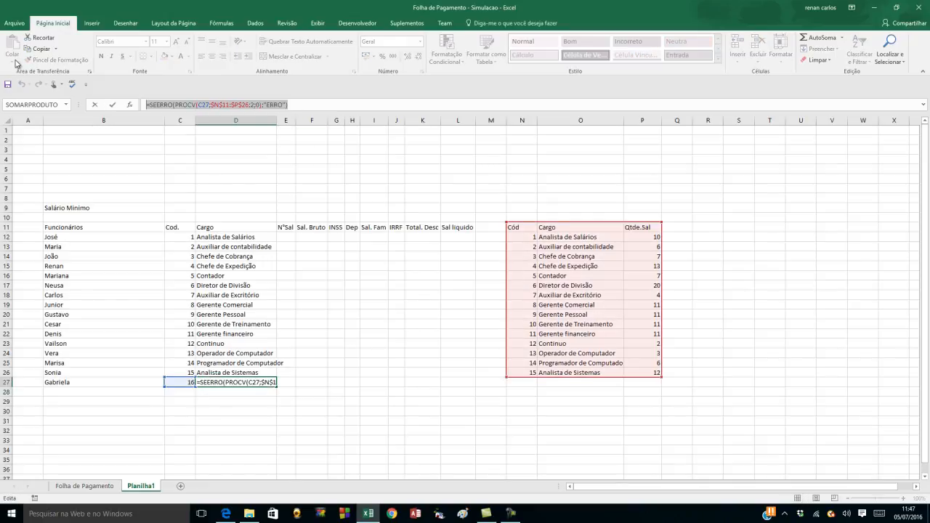
{"action": "key", "text": "Delete"}
{"action": "key", "text": "Return"}
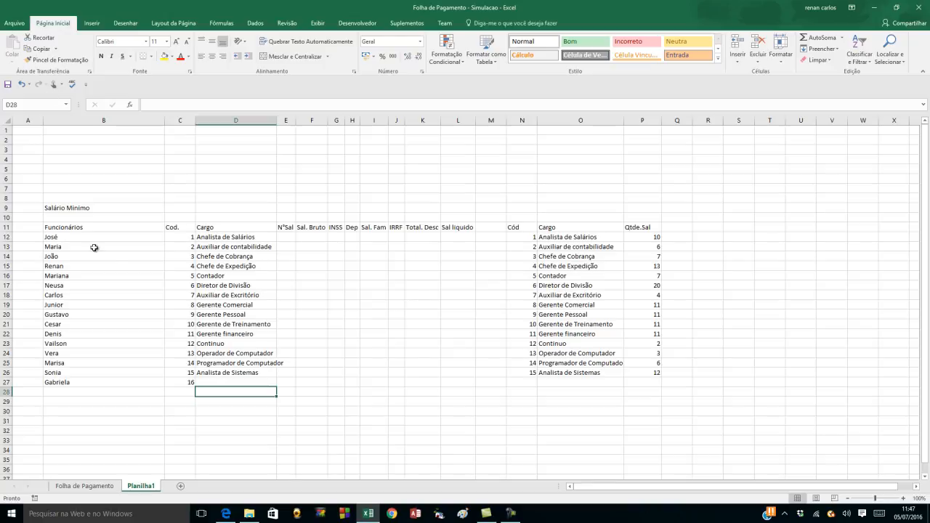
{"action": "left_click", "coordinate": [270, 374]}
{"action": "left_click_drag", "start_coordinate": [277, 377], "coordinate": [278, 386]}
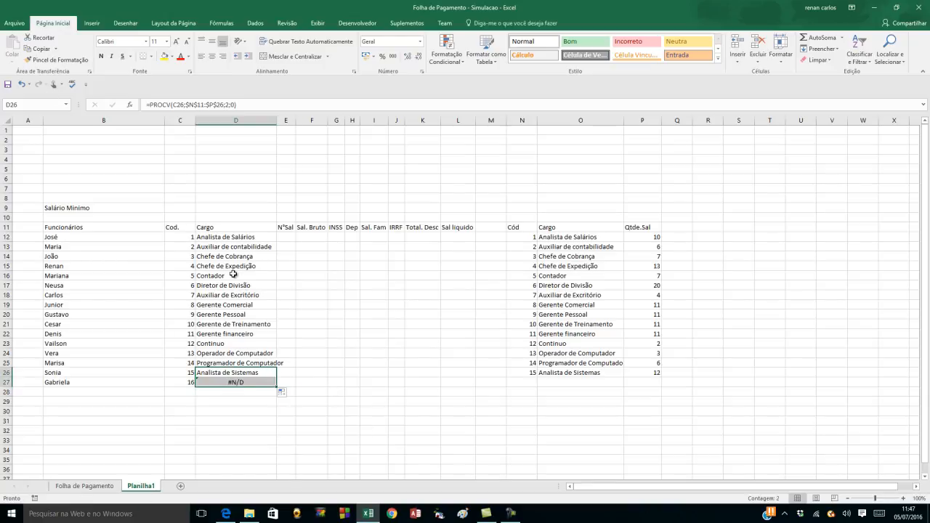
Insert an SE function with a nested OU test before the PROCV in the D12 formula
{"action": "left_click", "coordinate": [228, 238]}
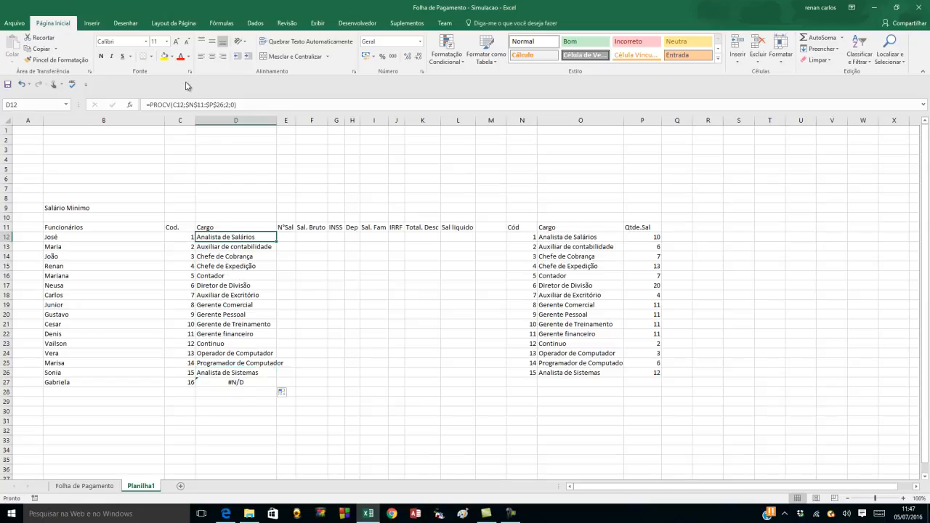
{"action": "left_click", "coordinate": [148, 105]}
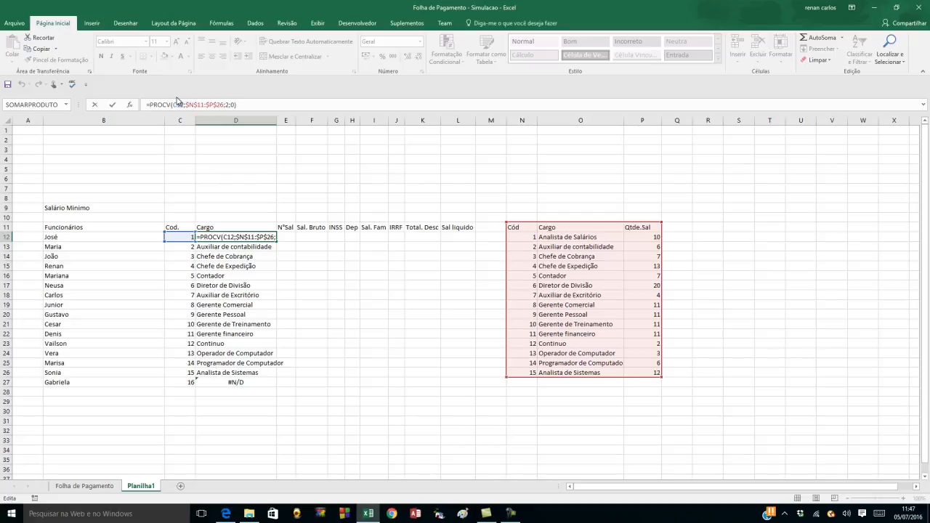
{"action": "type", "text": "se"}
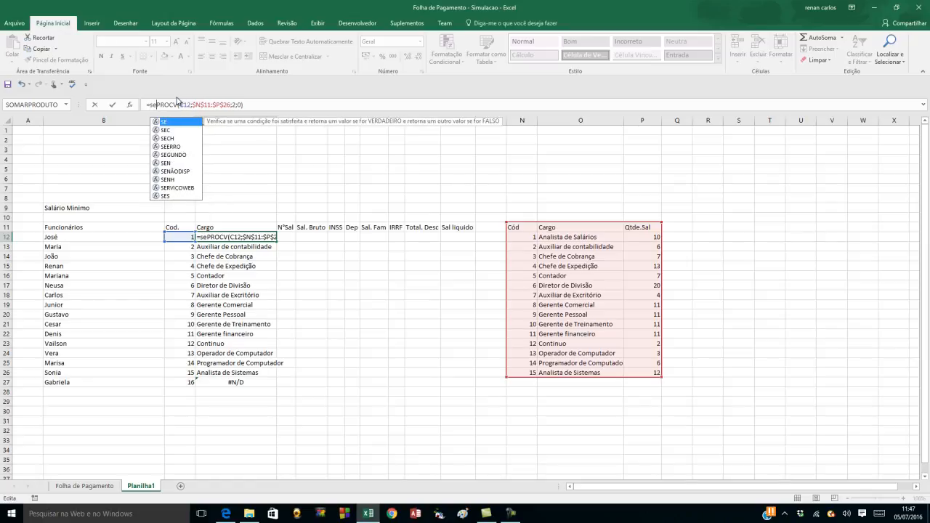
{"action": "type", "text": "("}
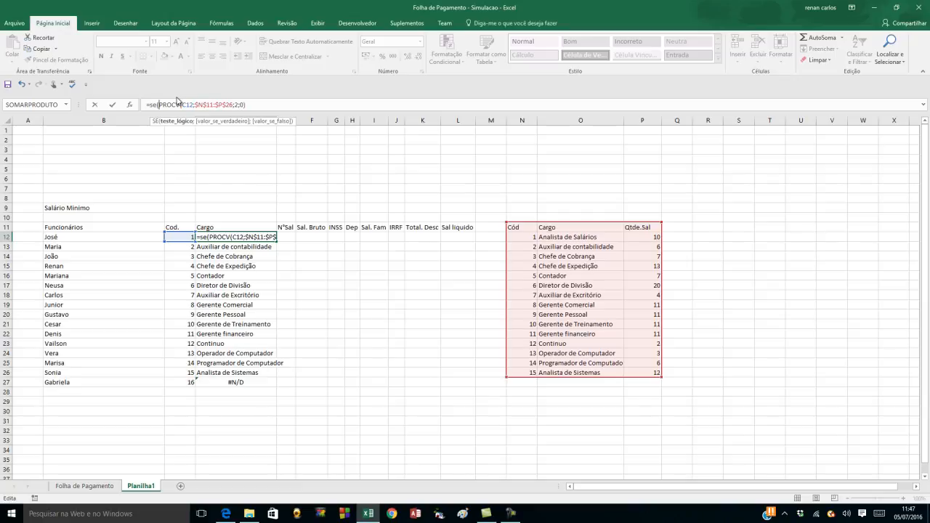
{"action": "type", "text": "ou"}
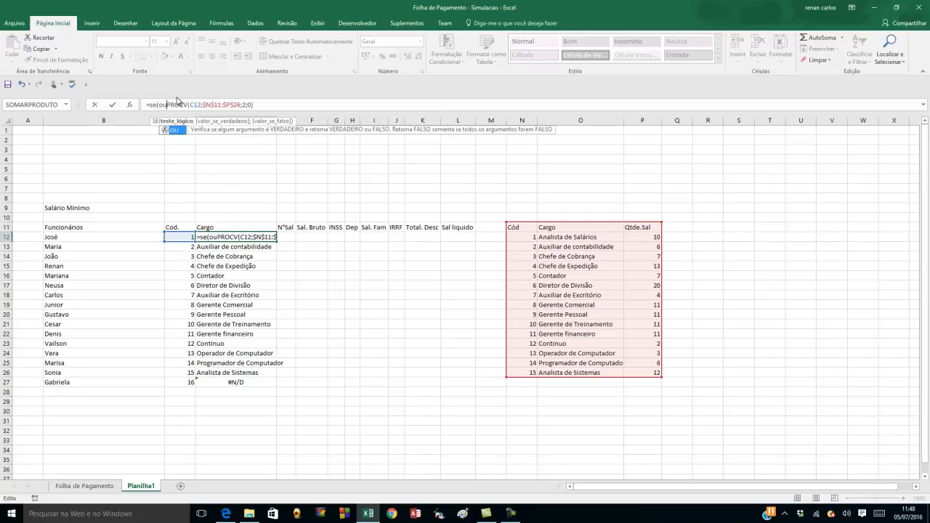
{"action": "type", "text": "("}
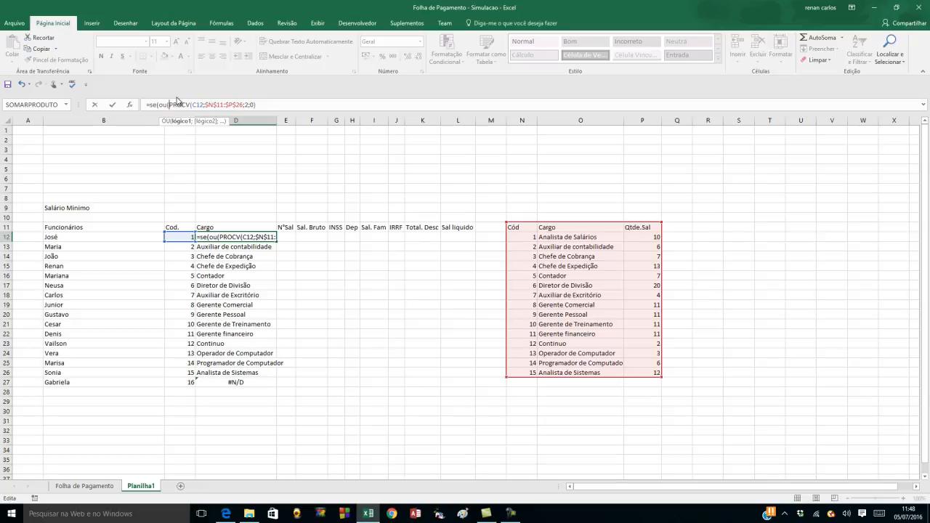
Complete the OU test in the D12 formula with the conditions C12<1 and C12>15
{"action": "left_click", "coordinate": [168, 238]}
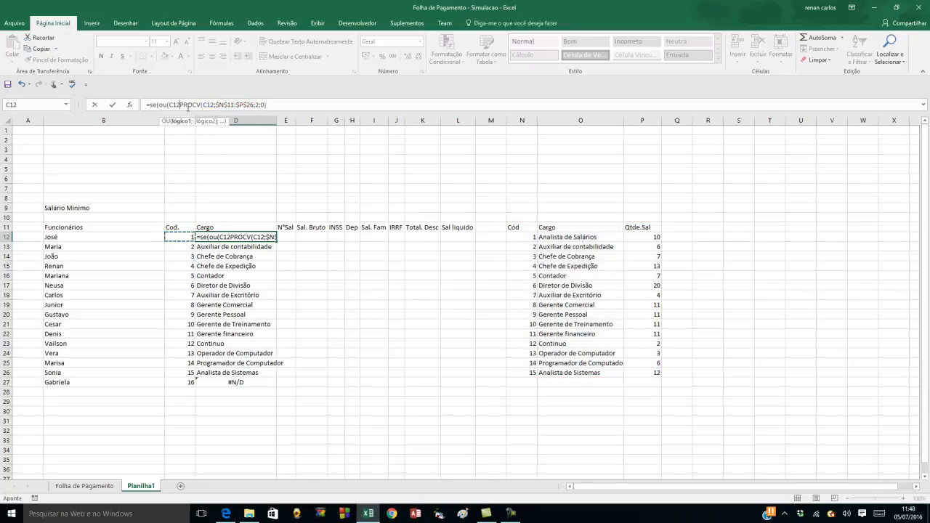
{"action": "type", "text": "<"}
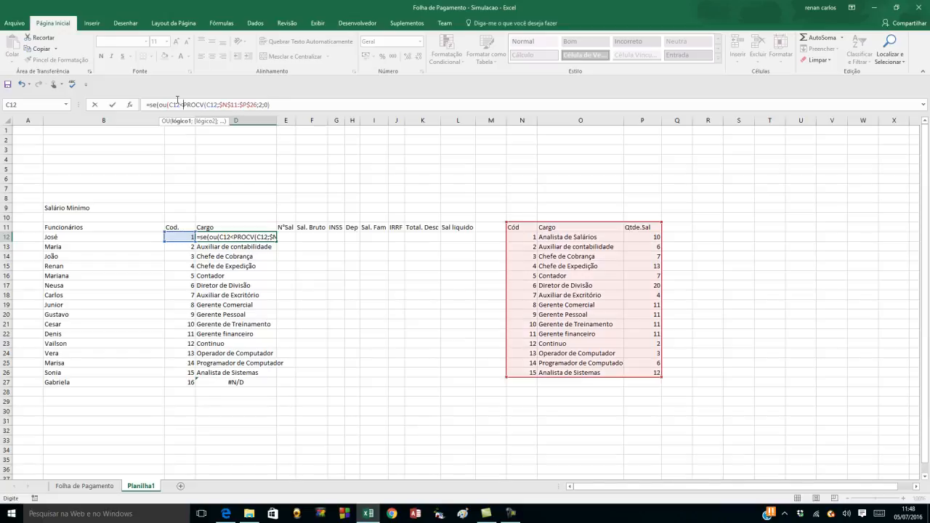
{"action": "type", "text": "1"}
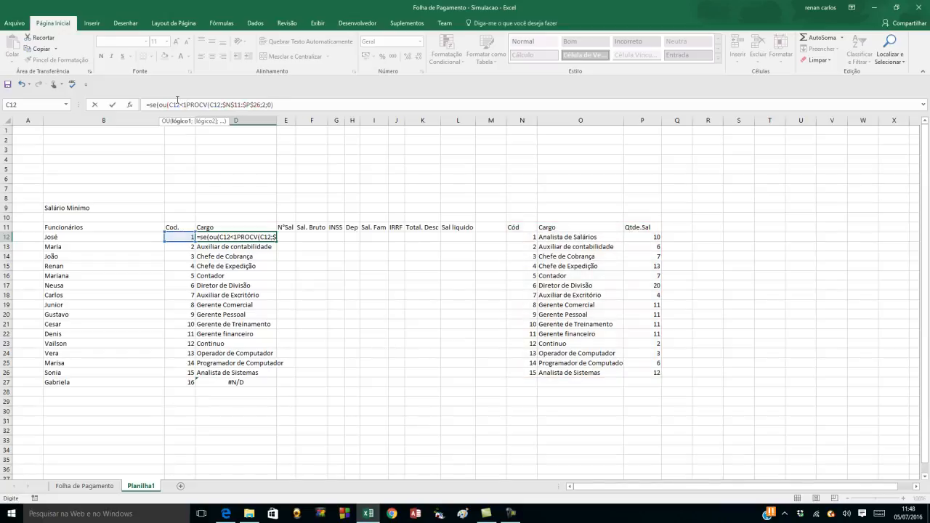
{"action": "type", "text": ";"}
{"action": "key", "text": "BackSpace"}
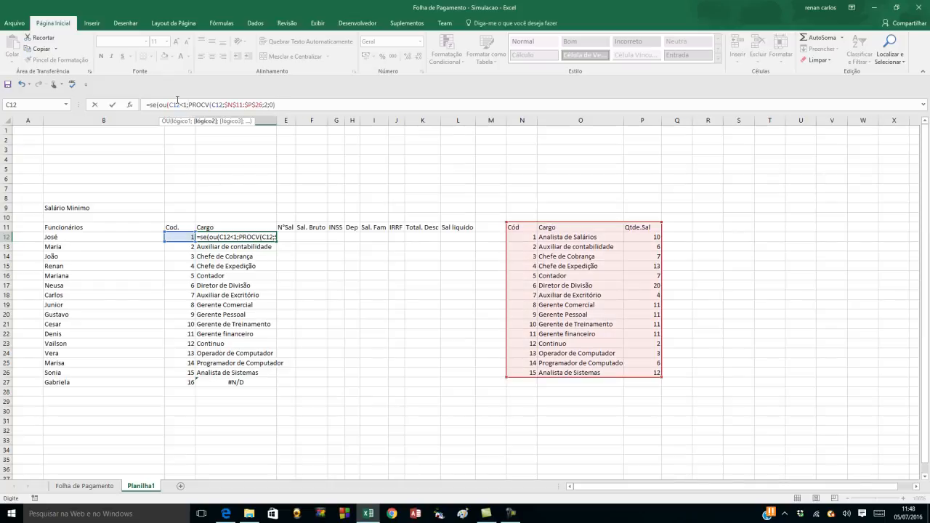
{"action": "left_click", "coordinate": [191, 236]}
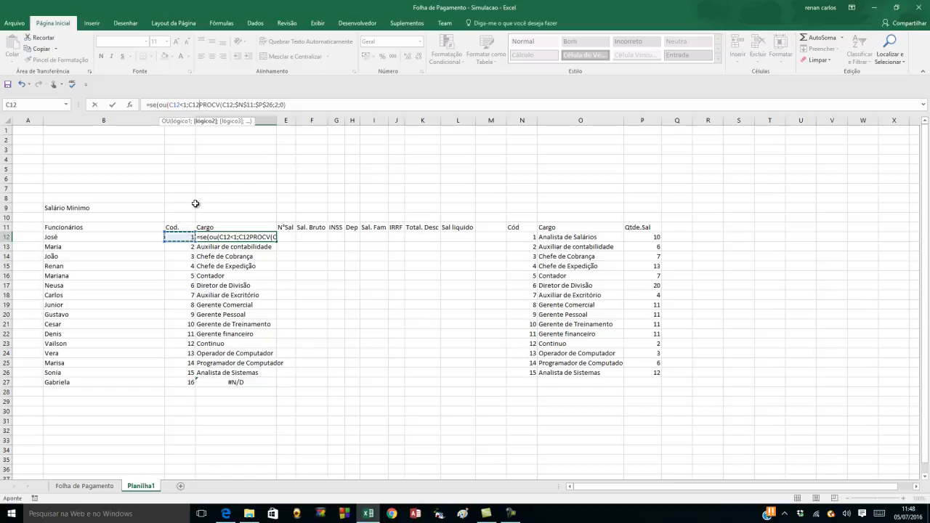
{"action": "type", "text": ">"}
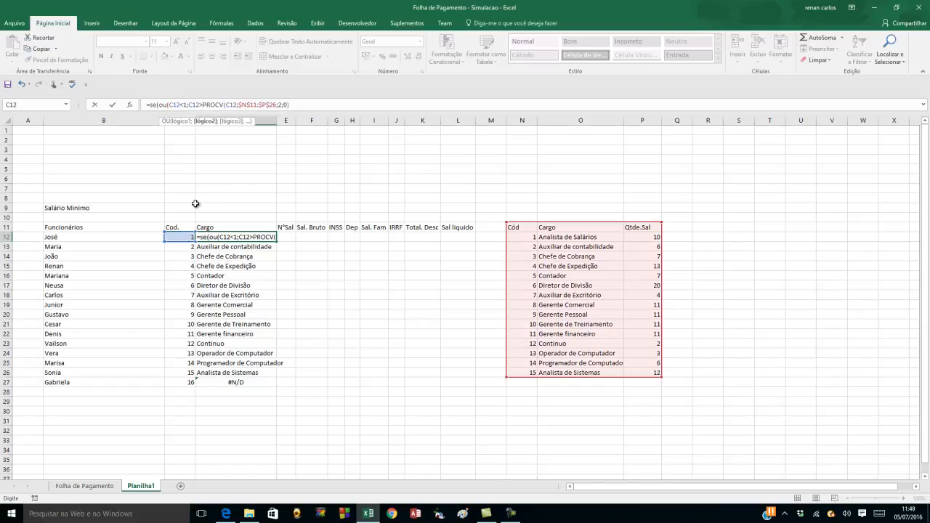
{"action": "type", "text": "15"}
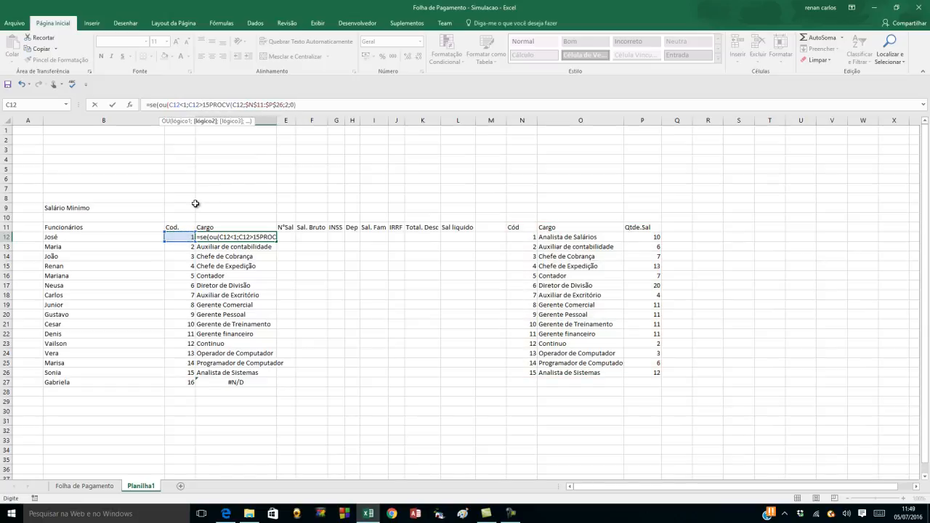
{"action": "type", "text": ";"}
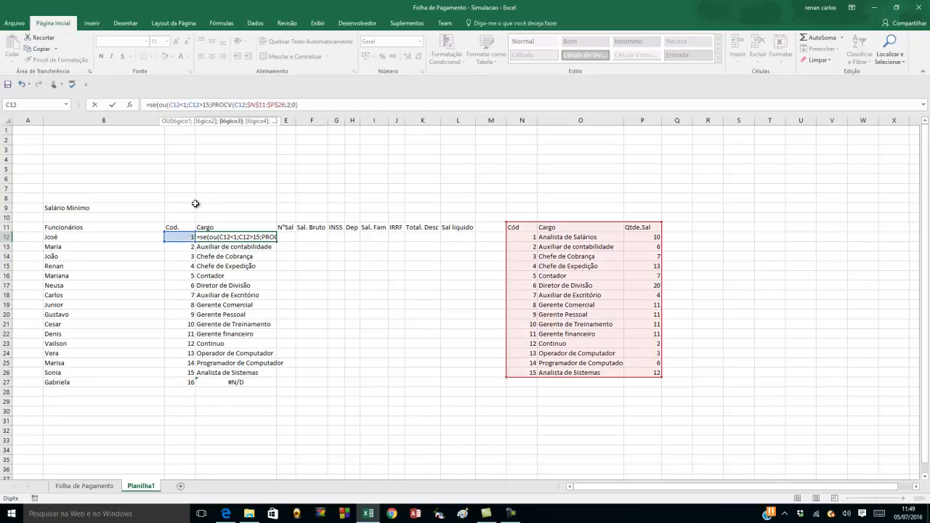
{"action": "key", "text": "BackSpace"}
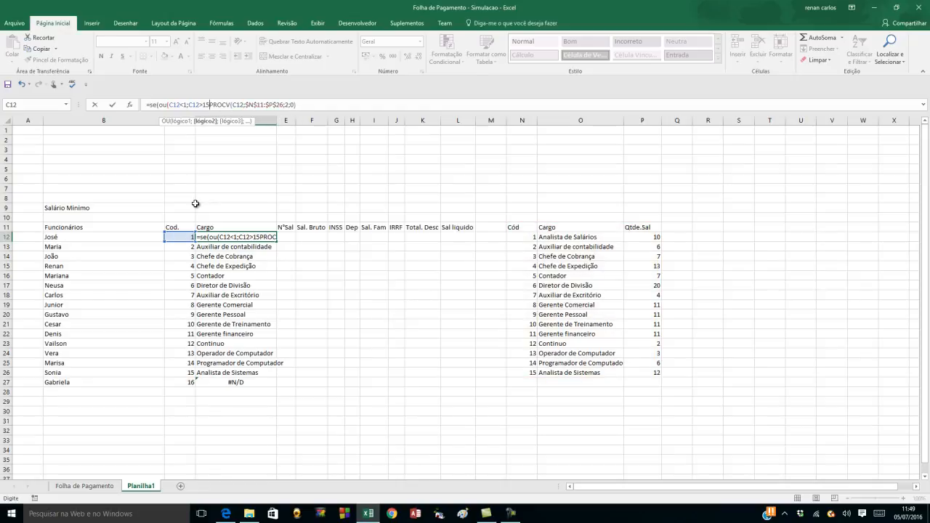
{"action": "type", "text": ")"}
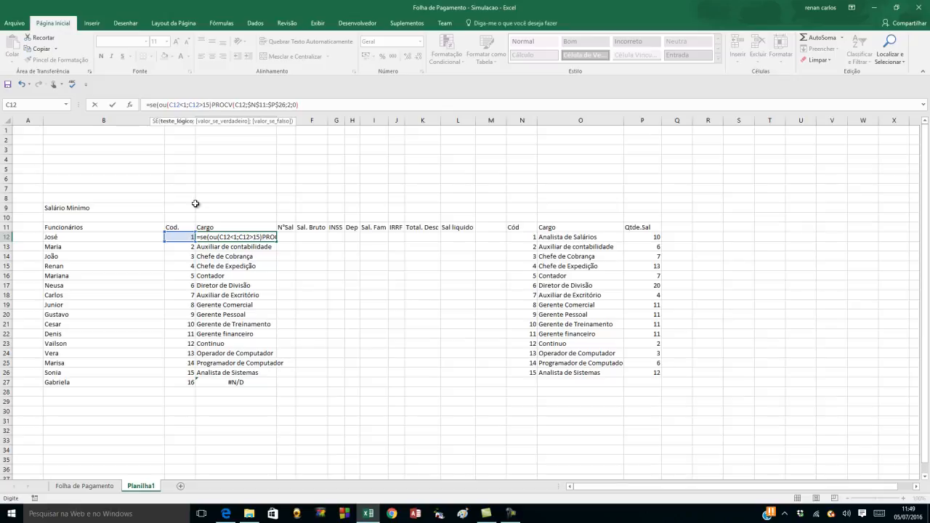
Add "ERRO" as the SE function's value-if-true in D12, leaving the existing PROCV as the value-if-false
{"action": "type", "text": ";"}
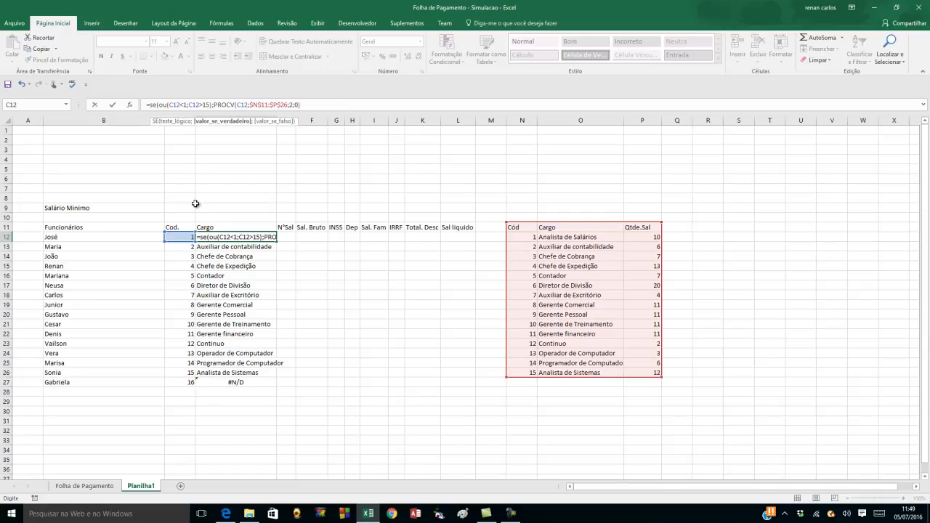
{"action": "type", "text": "\""}
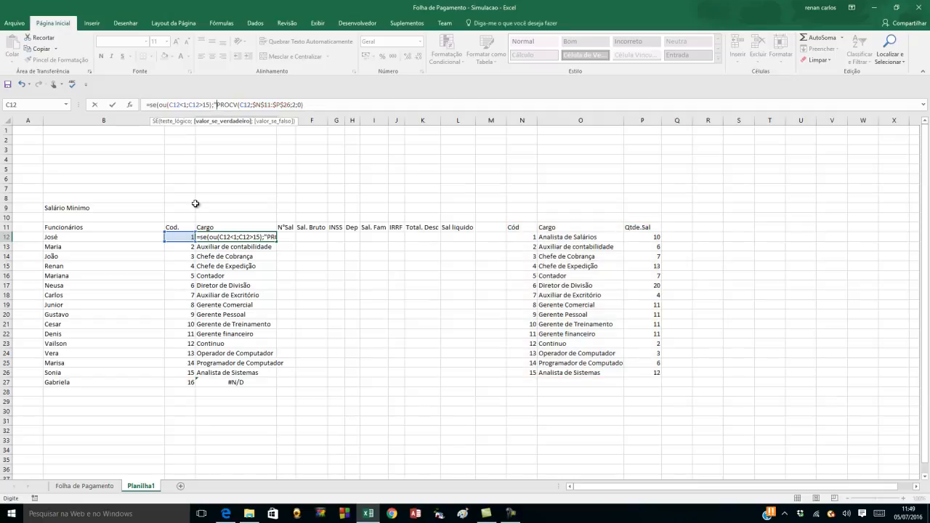
{"action": "type", "text": "E"}
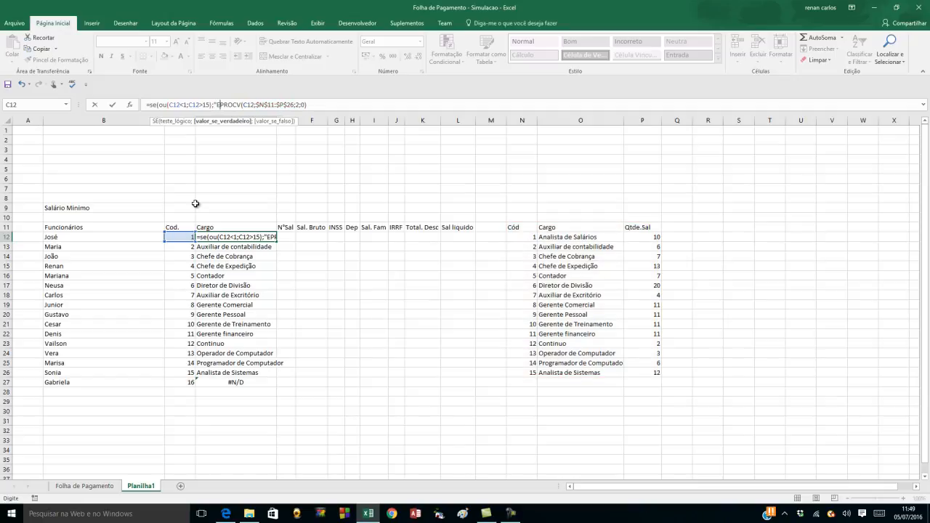
{"action": "type", "text": "ro"}
{"action": "key", "text": "BackSpace"}
{"action": "key", "text": "BackSpace"}
{"action": "type", "text": "R"}
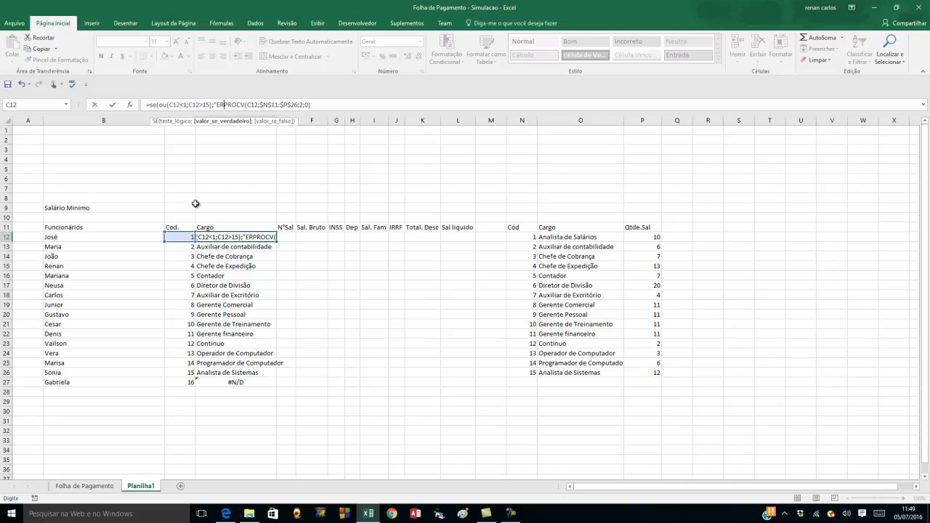
{"action": "type", "text": "RRO"}
{"action": "key", "text": "BackSpace"}
{"action": "key", "text": "BackSpace"}
{"action": "key", "text": "BackSpace"}
{"action": "type", "text": "RO"}
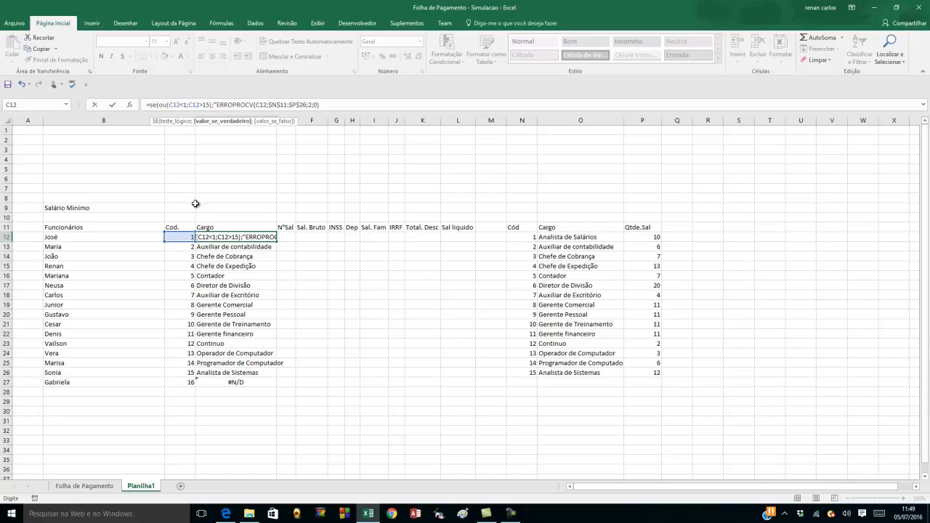
{"action": "type", "text": "\";"}
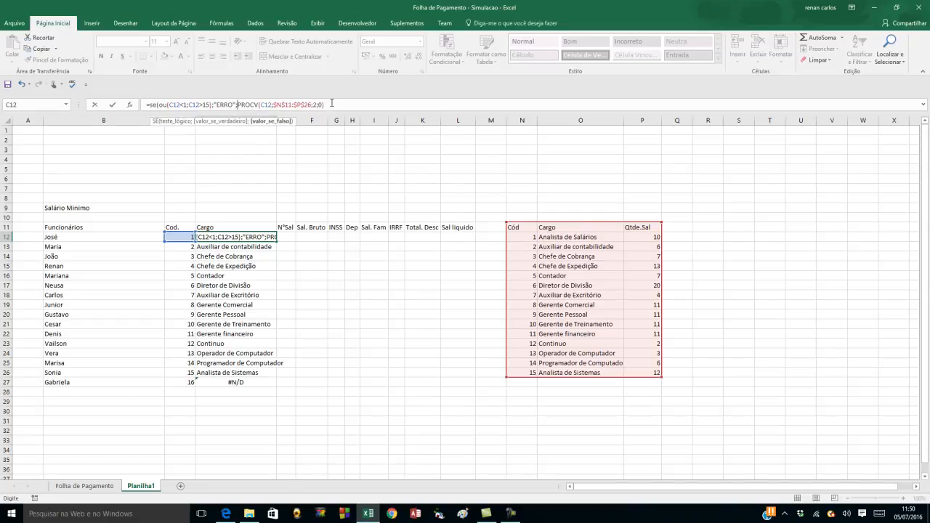
Close the SE function after the PROCV and commit the D12 formula
{"action": "left_click", "coordinate": [333, 104]}
{"action": "type", "text": ")"}
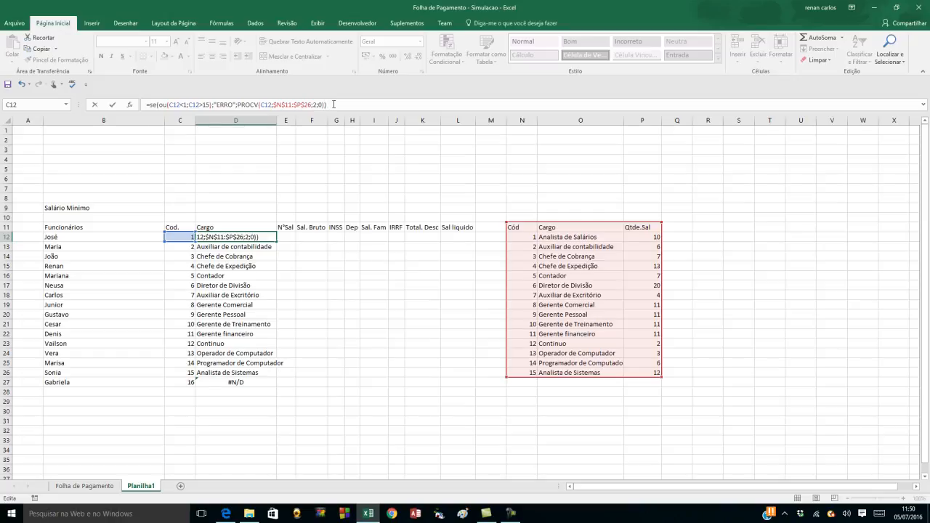
{"action": "key", "text": "Return"}
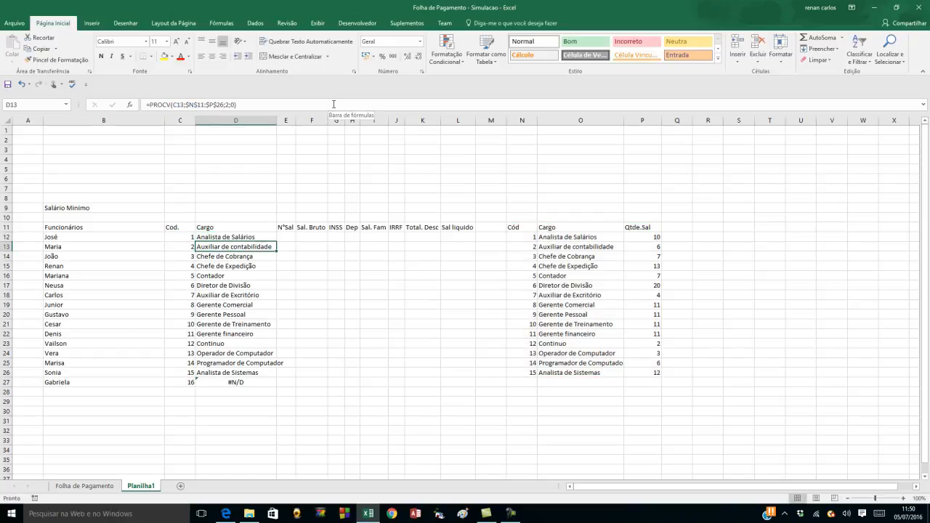
{"action": "left_click", "coordinate": [264, 239]}
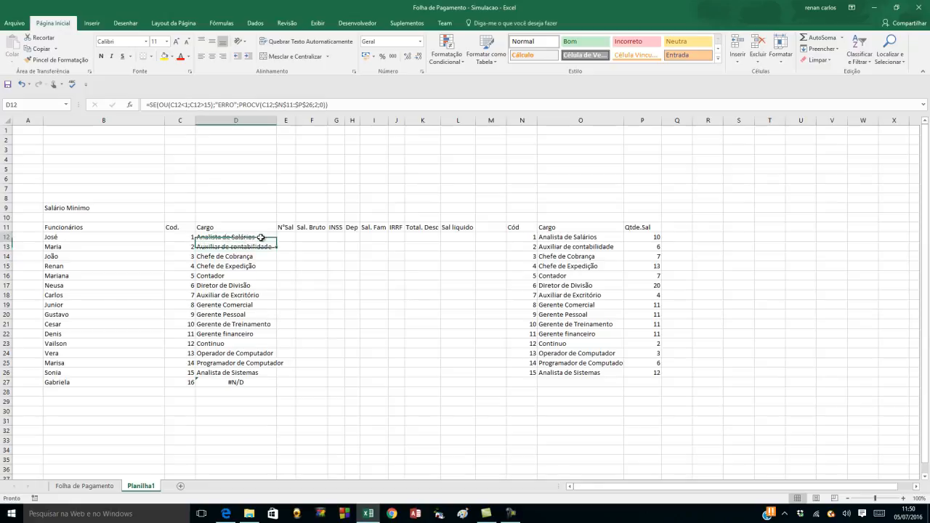
Test the D12 formula by entering codes 18 and 0 in C12, and restore the code to 1
{"action": "left_click", "coordinate": [177, 237]}
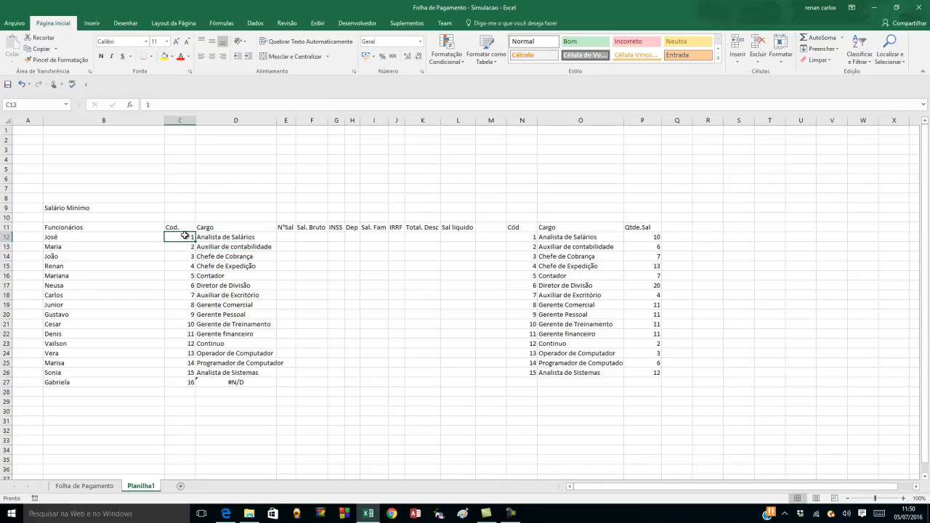
{"action": "type", "text": "18"}
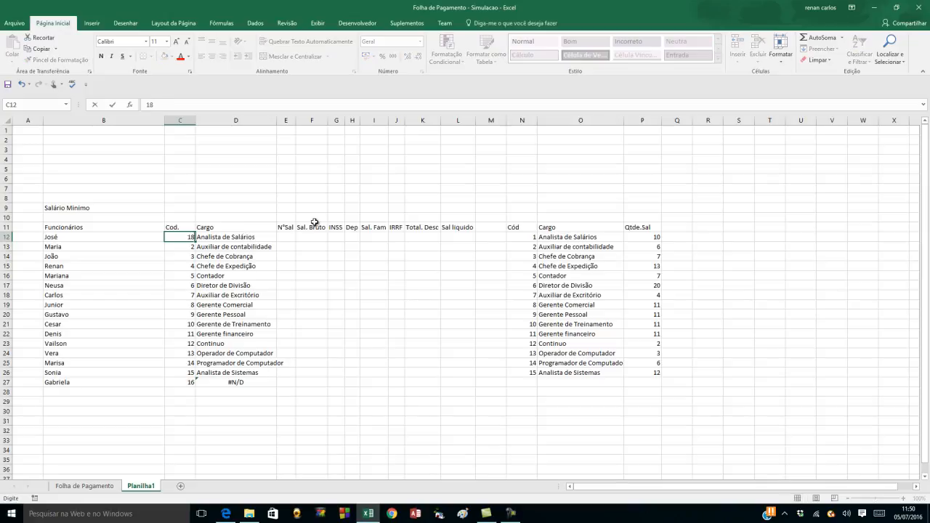
{"action": "key", "text": "Return"}
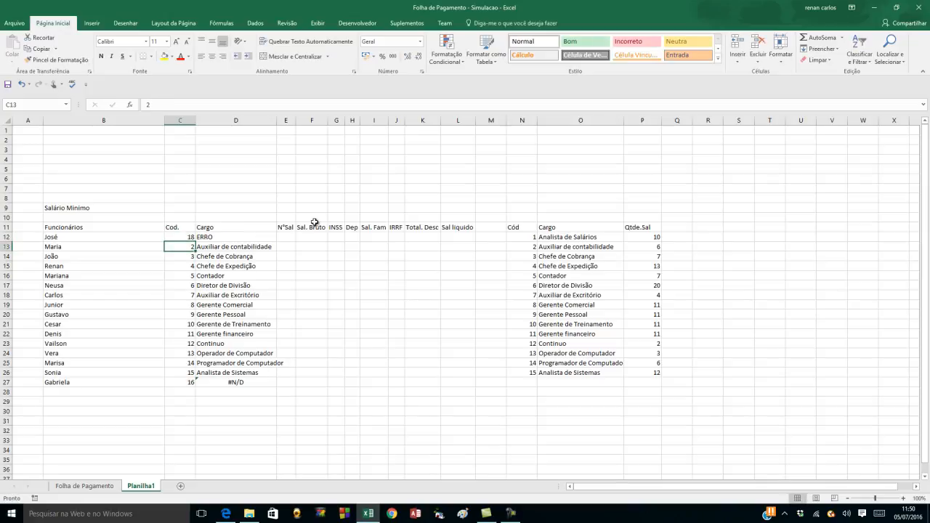
{"action": "left_click", "coordinate": [187, 234]}
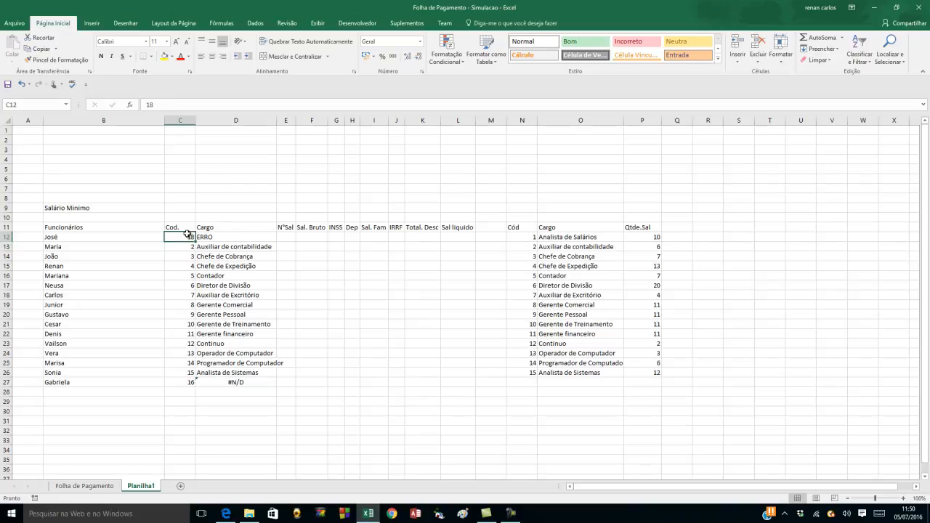
{"action": "type", "text": "0"}
{"action": "key", "text": "Return"}
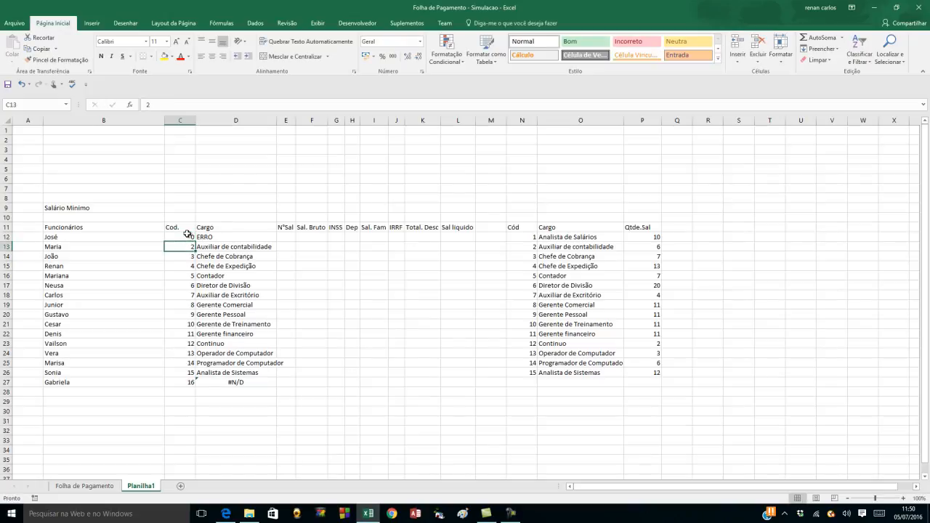
{"action": "left_click", "coordinate": [188, 234]}
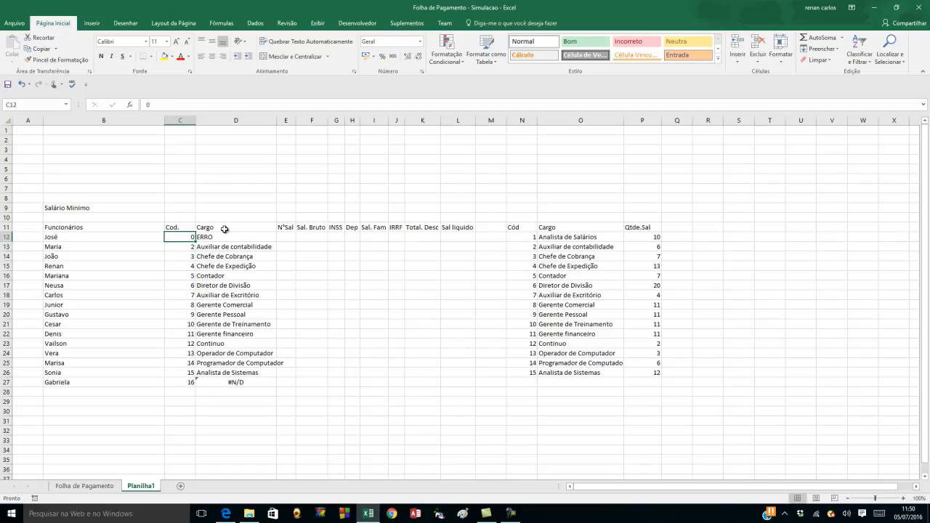
{"action": "type", "text": "1"}
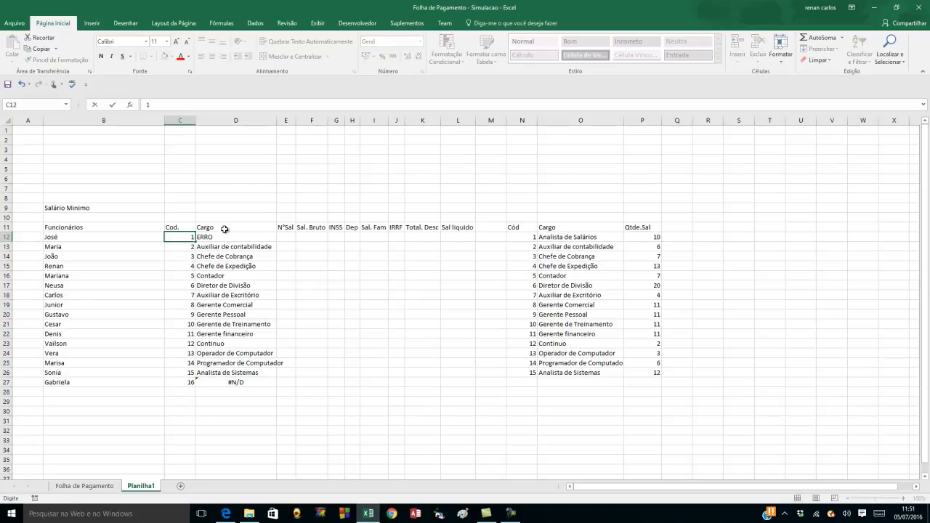
{"action": "key", "text": "Return"}
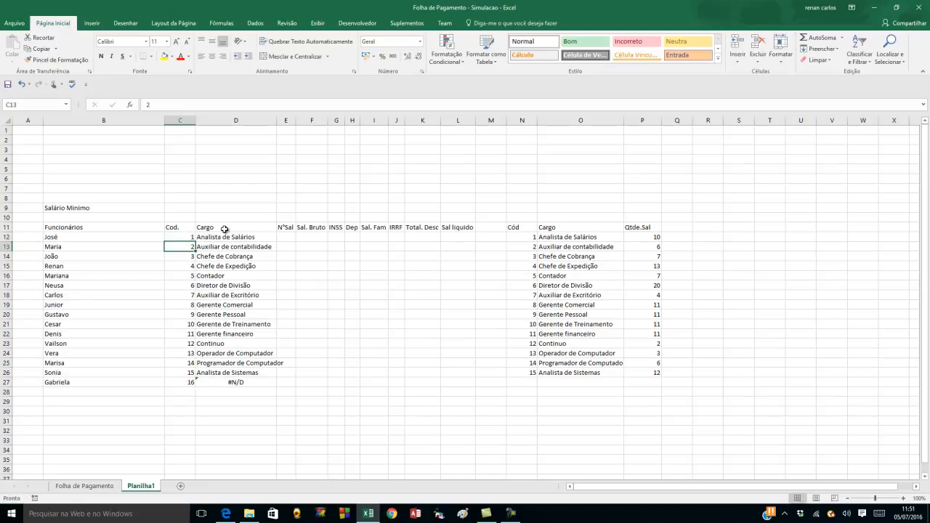
Fill the SE/OU formula from D12 down the Cargo column to D27
{"action": "left_click", "coordinate": [225, 237]}
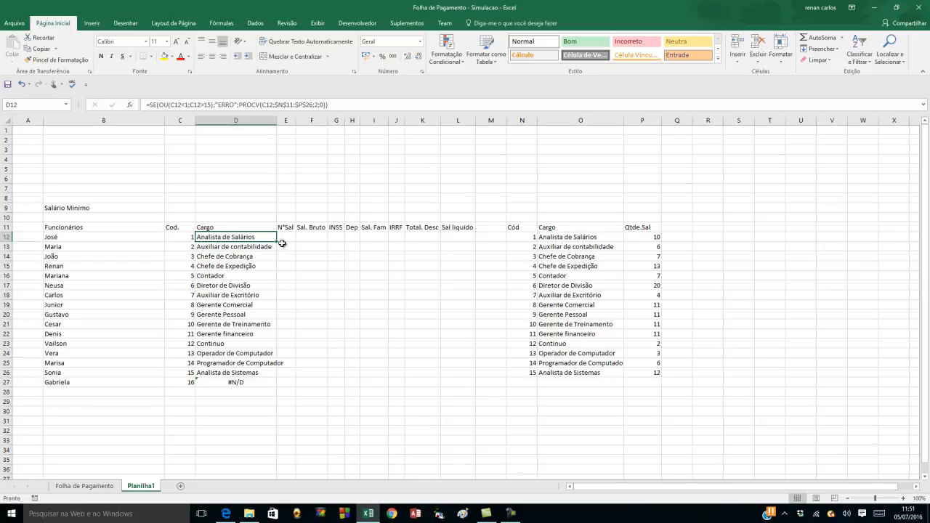
{"action": "left_click_drag", "start_coordinate": [276, 241], "coordinate": [252, 383]}
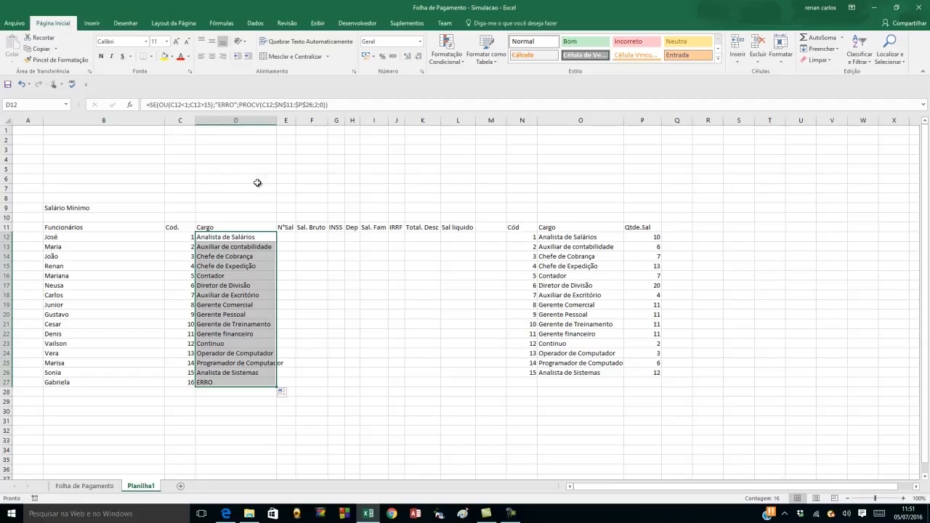
Review the SE and PROCV arguments of the D12 formula
{"action": "left_click", "coordinate": [160, 105]}
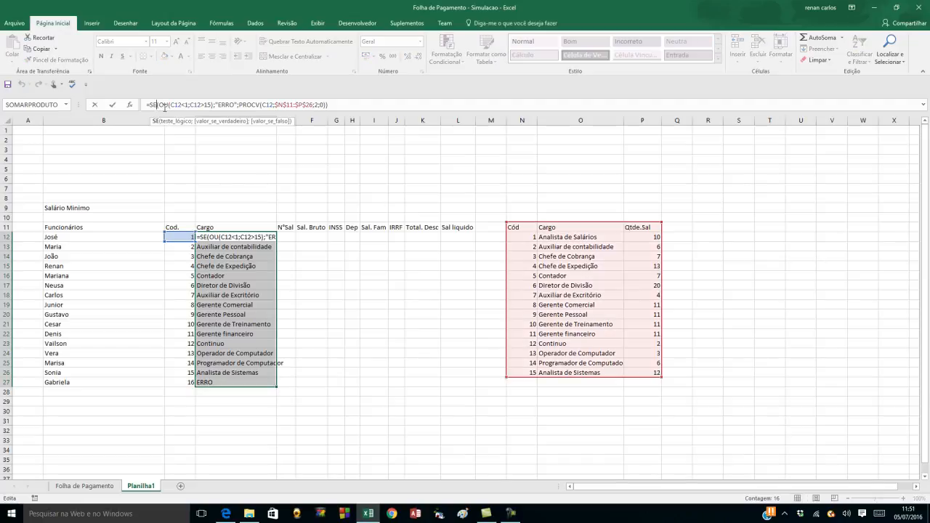
{"action": "left_click", "coordinate": [251, 105]}
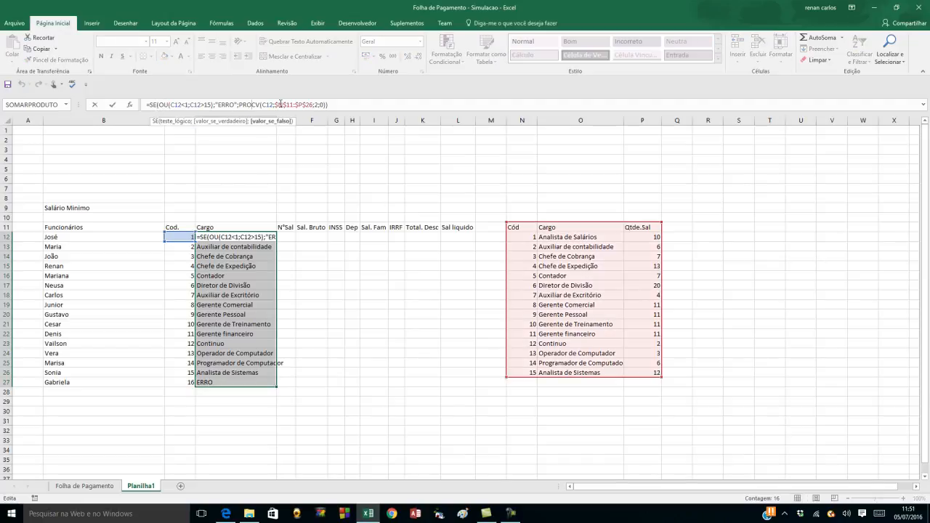